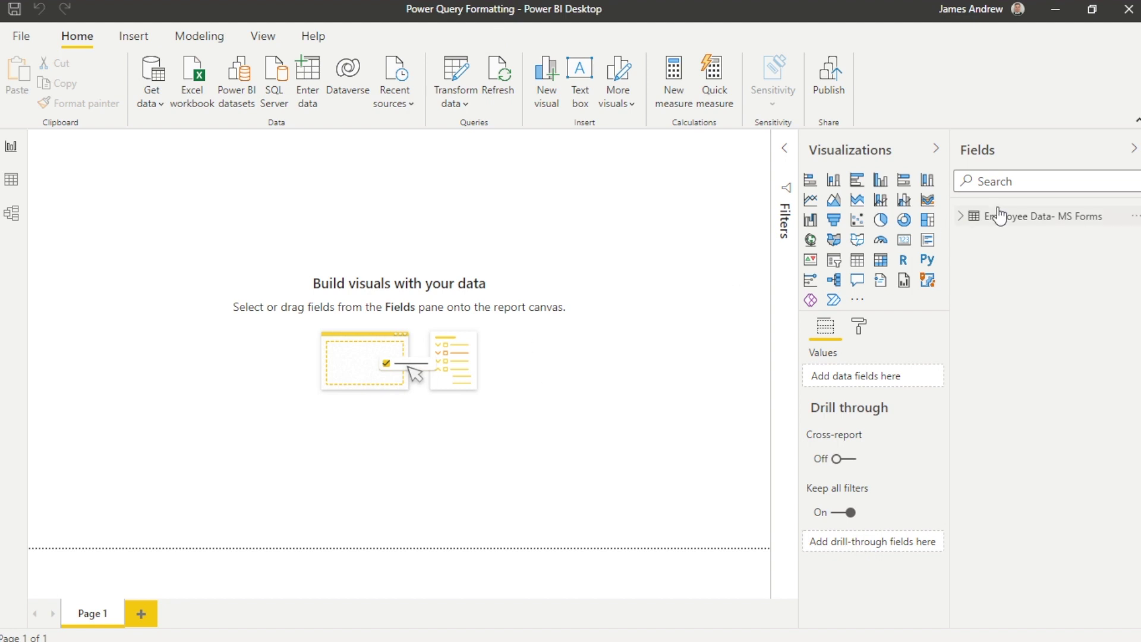
Expand and collapse the Employee Data- MS Forms table in Fields, view its data rows, then return to the report
{"action": "left_click", "coordinate": [960, 215]}
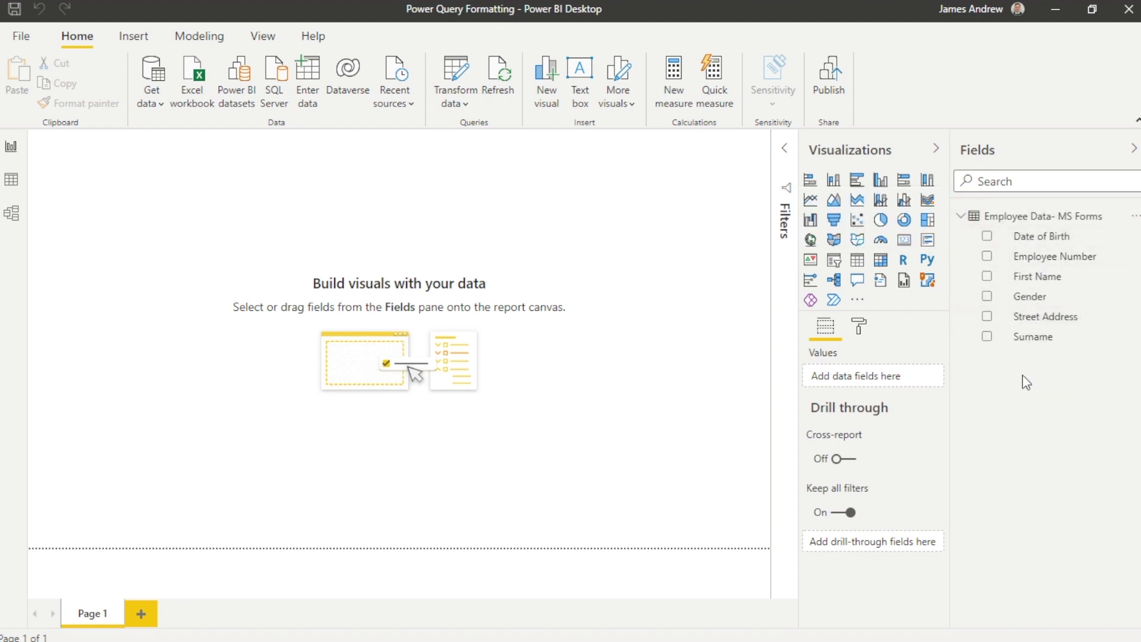
{"action": "left_click", "coordinate": [960, 215]}
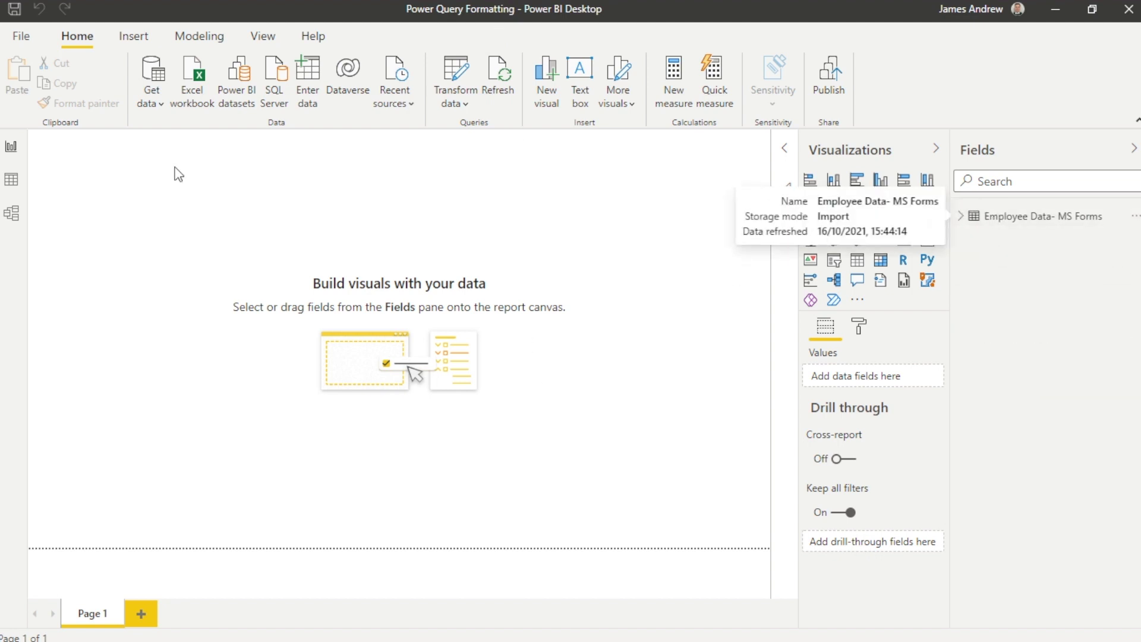
{"action": "left_click", "coordinate": [11, 180]}
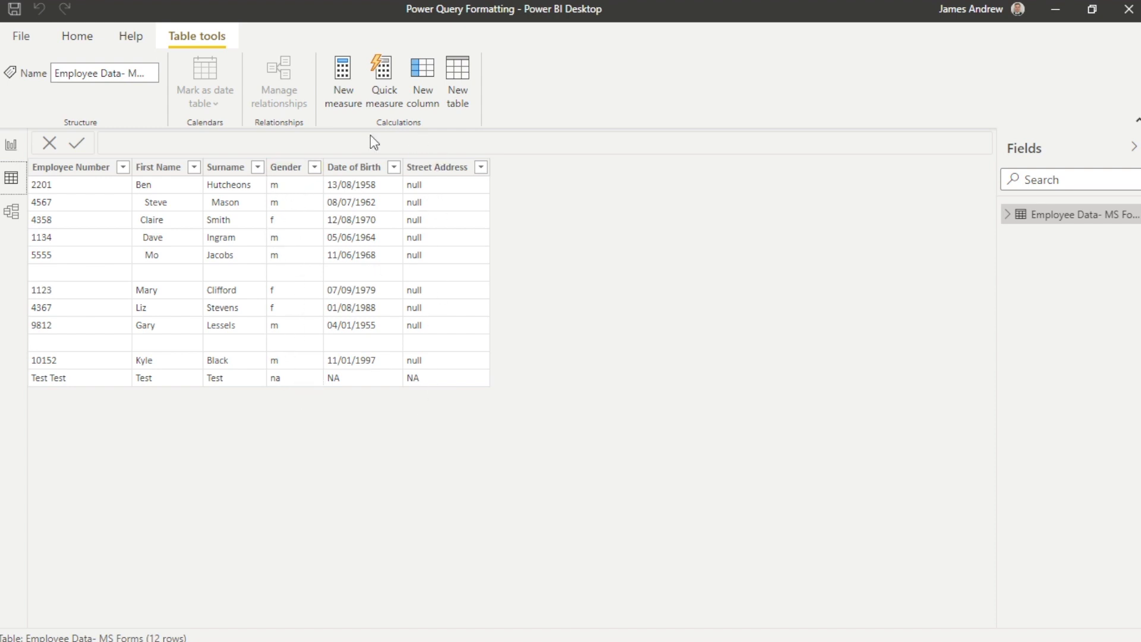
{"action": "left_click", "coordinate": [10, 146]}
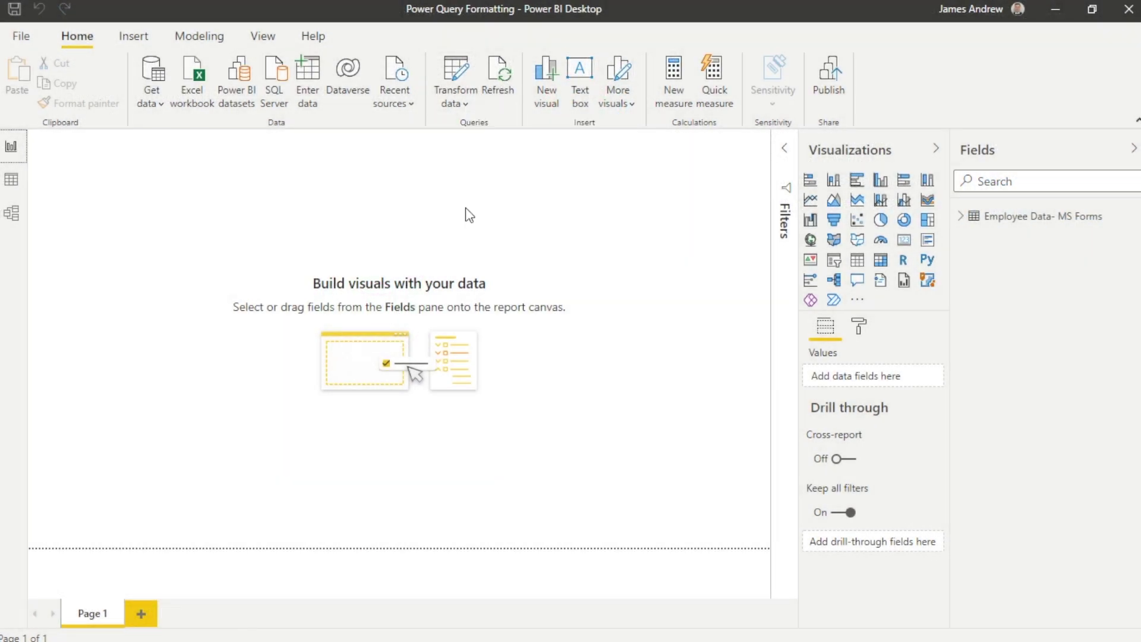
Open the Employee Data- MS Forms query in the Power Query Editor and widen the data grid
{"action": "left_click", "coordinate": [469, 103]}
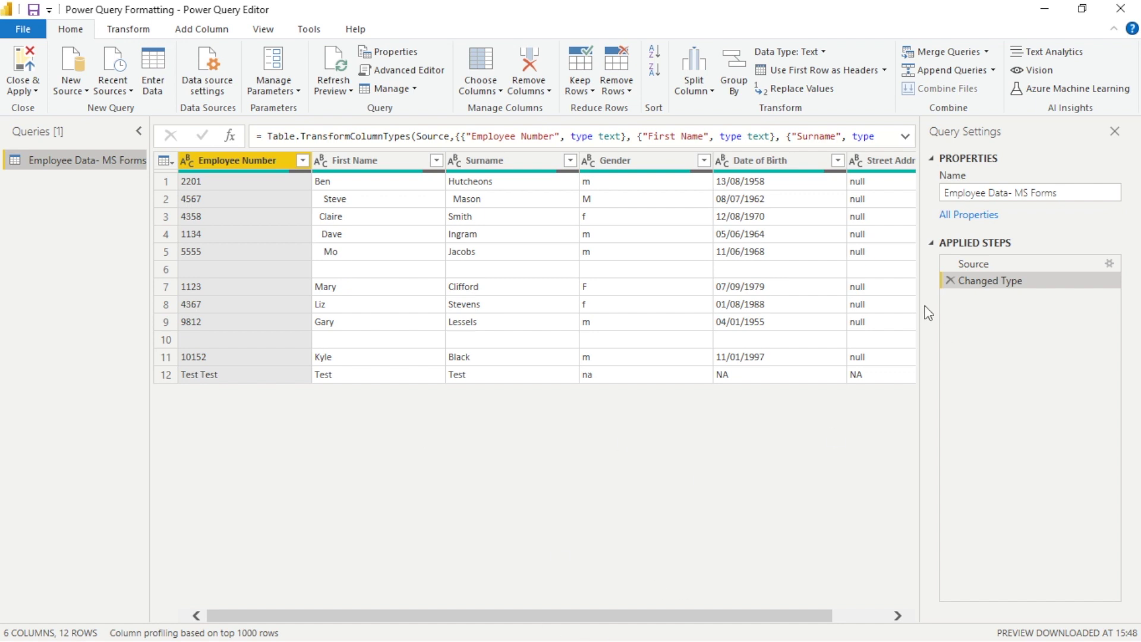
{"action": "left_click_drag", "start_coordinate": [920, 306], "coordinate": [993, 317]}
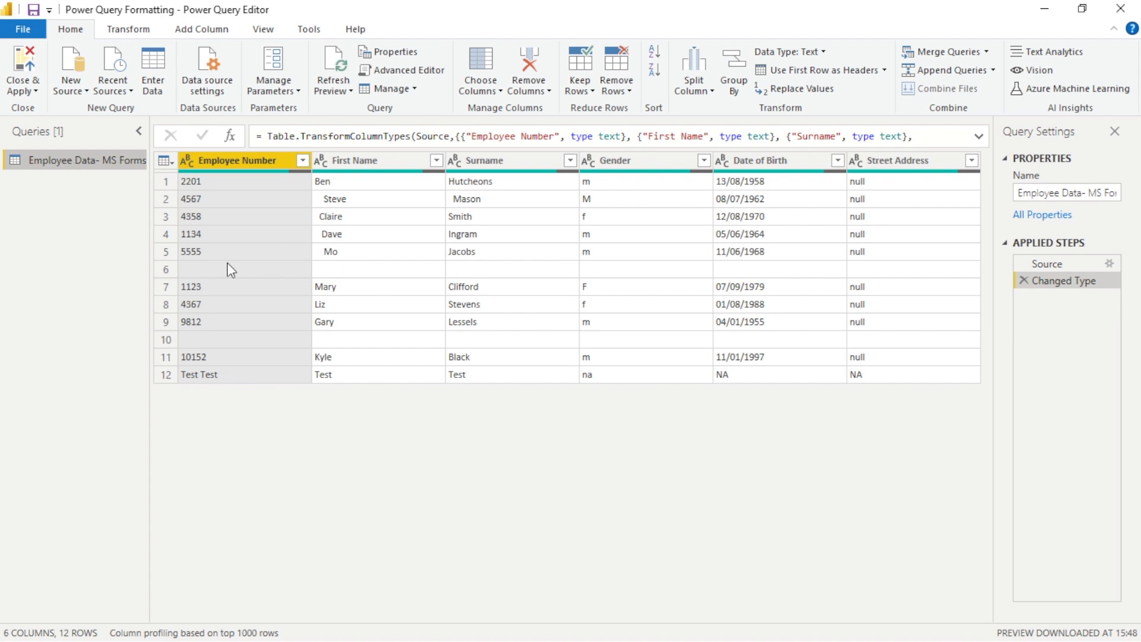
Filter out (blank) Employee Number values, keeping the 10 populated rows
{"action": "left_click", "coordinate": [303, 161]}
{"action": "left_click", "coordinate": [66, 354]}
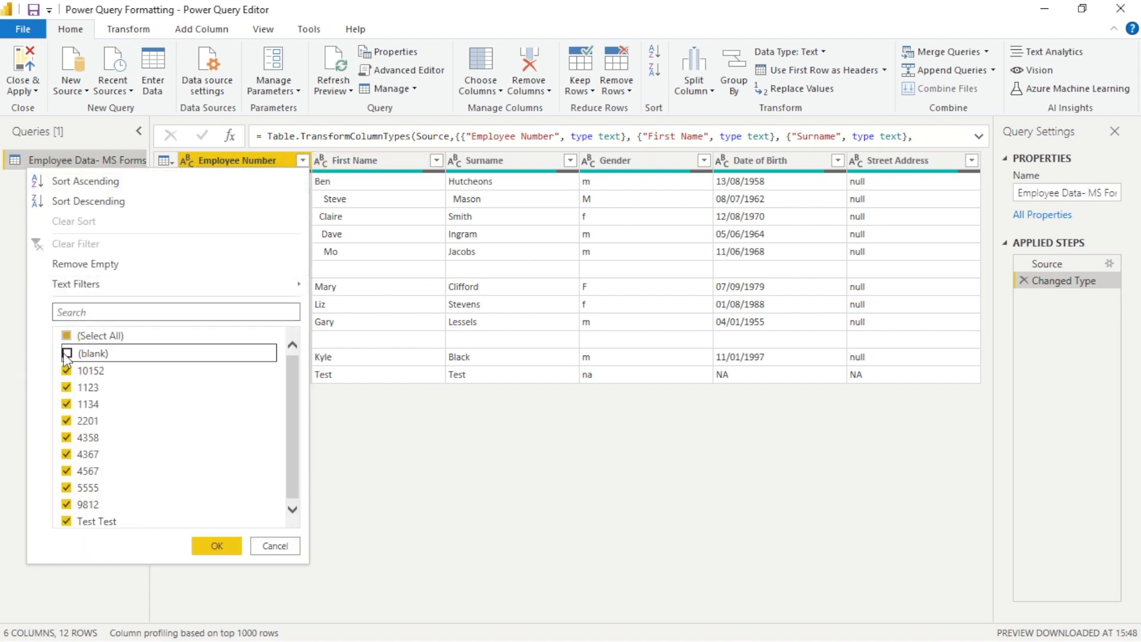
{"action": "left_click", "coordinate": [216, 546]}
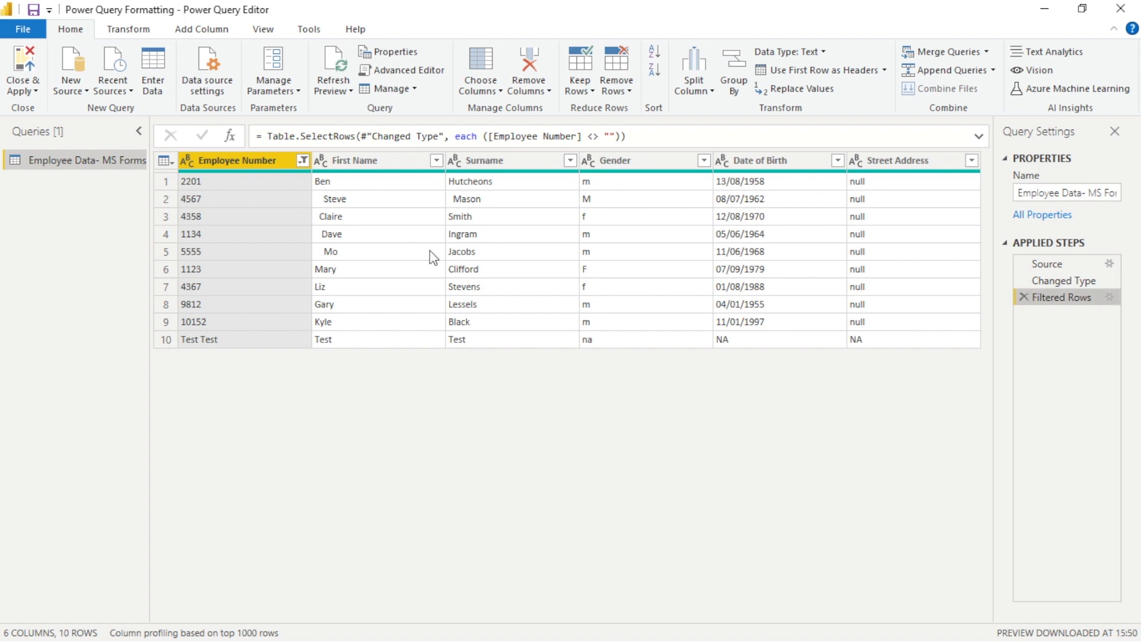
Trim leading spaces from the First Name column
{"action": "left_click", "coordinate": [363, 161]}
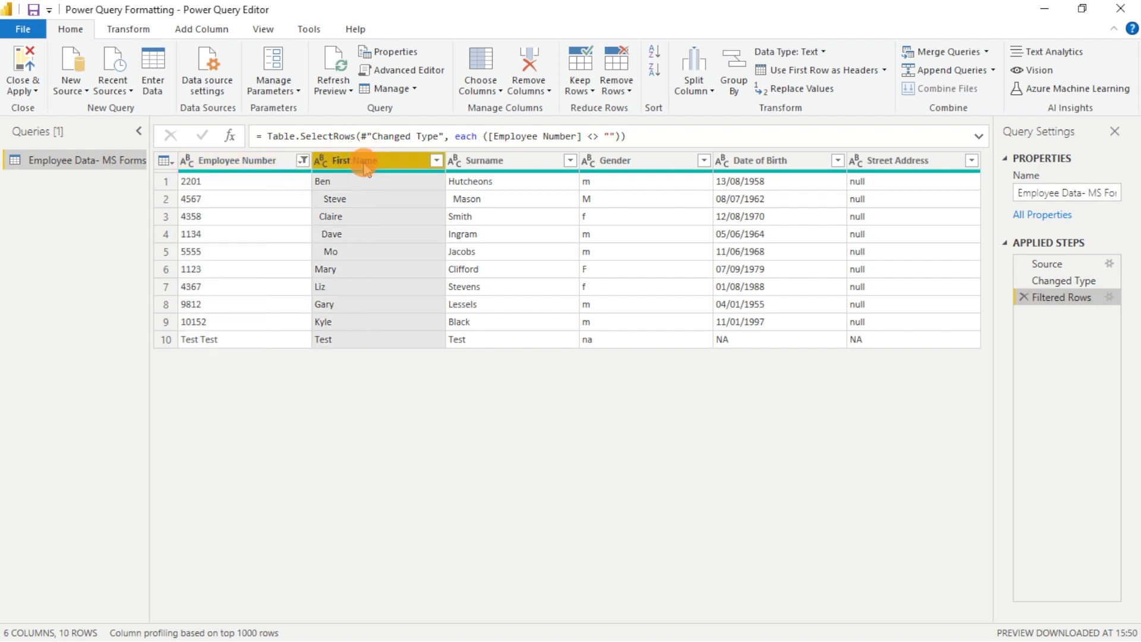
{"action": "right_click", "coordinate": [363, 161]}
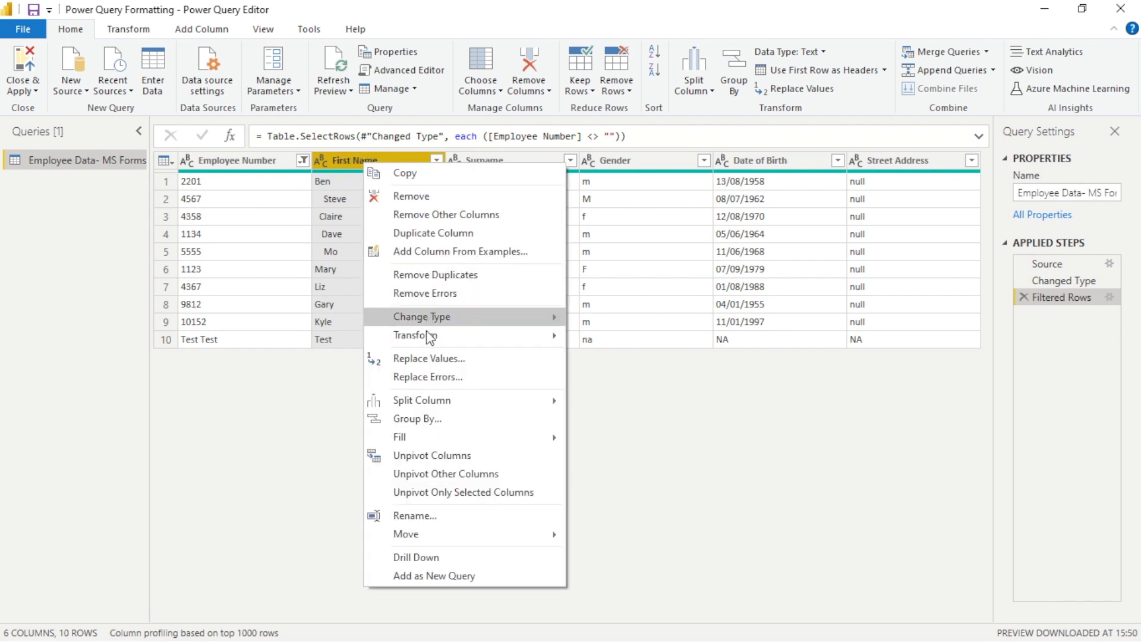
{"action": "mouse_move", "coordinate": [429, 344]}
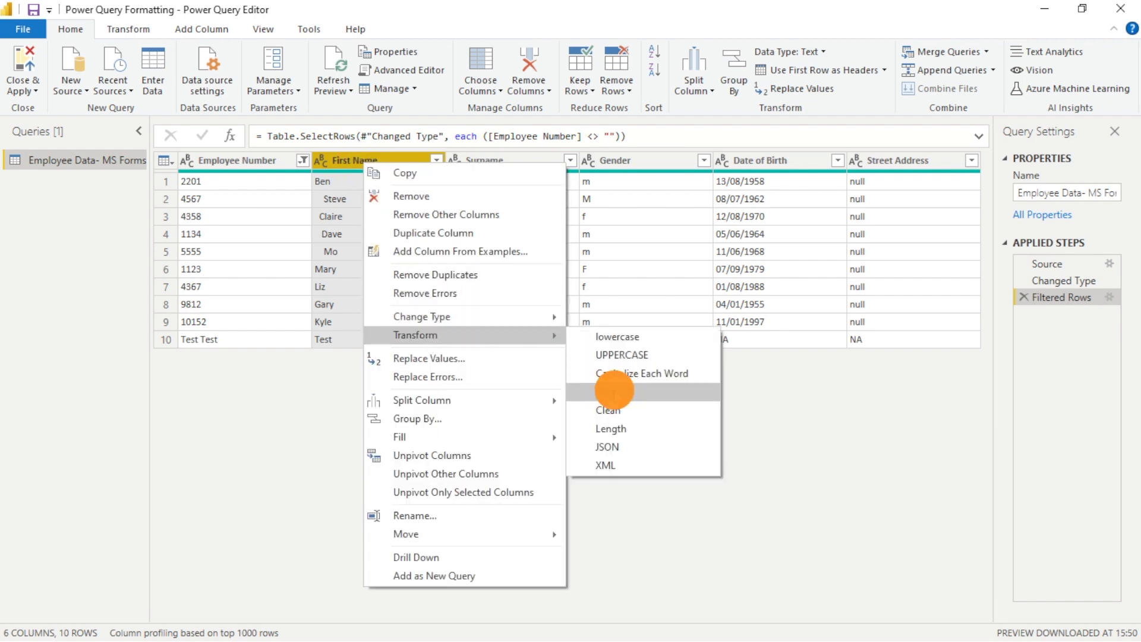
{"action": "left_click", "coordinate": [605, 392]}
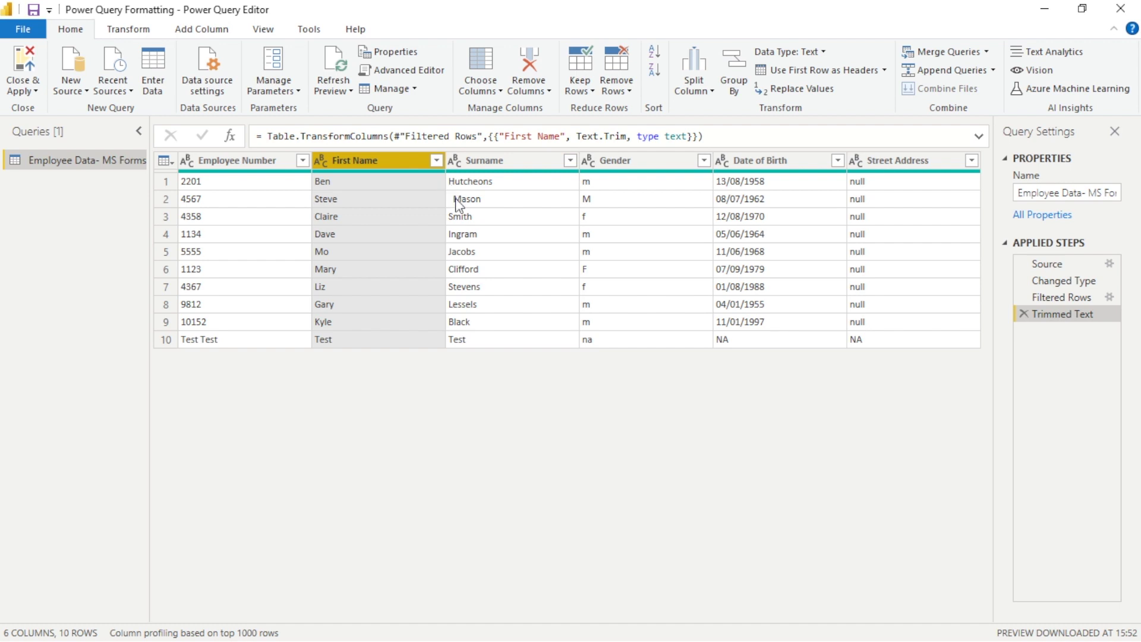
Trim the Surname column too, then delete the Trimmed Text step again
{"action": "left_click", "coordinate": [499, 166]}
{"action": "right_click", "coordinate": [501, 172]}
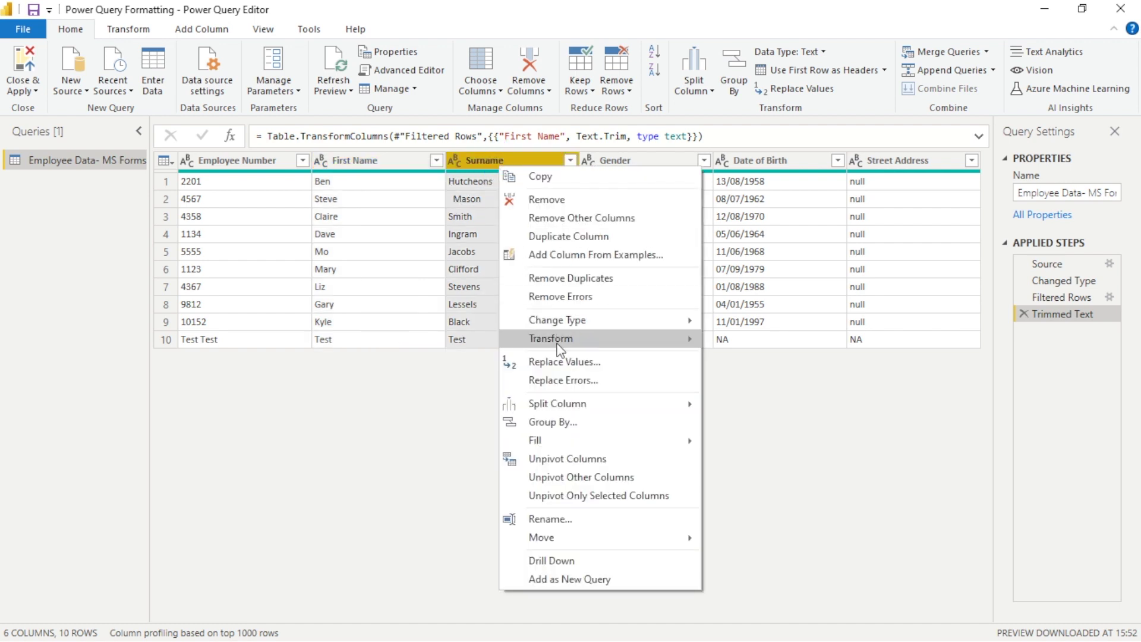
{"action": "mouse_move", "coordinate": [504, 339]}
{"action": "left_click", "coordinate": [755, 394]}
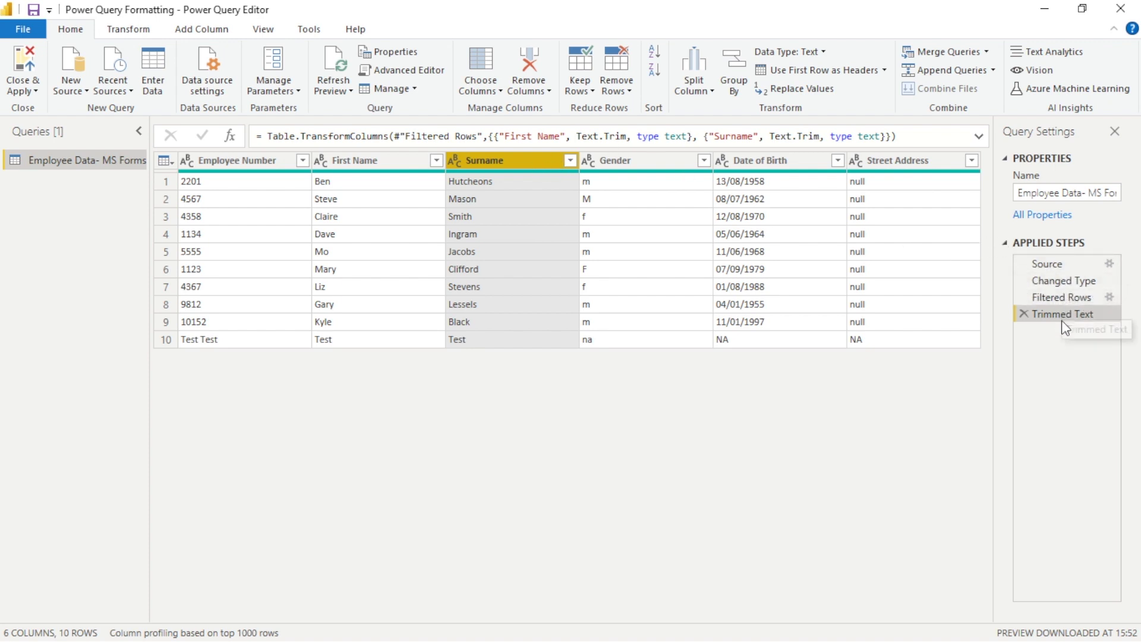
{"action": "left_click", "coordinate": [1022, 314]}
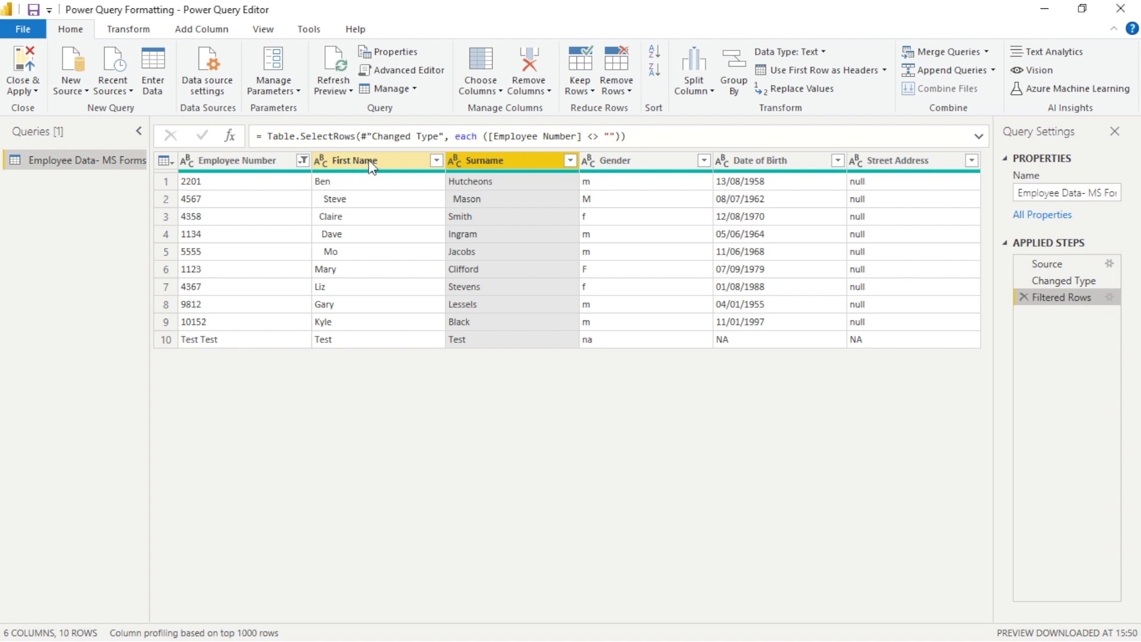
Edit the Source table so row 5's First Name holds a new first name
{"action": "left_click", "coordinate": [1107, 264]}
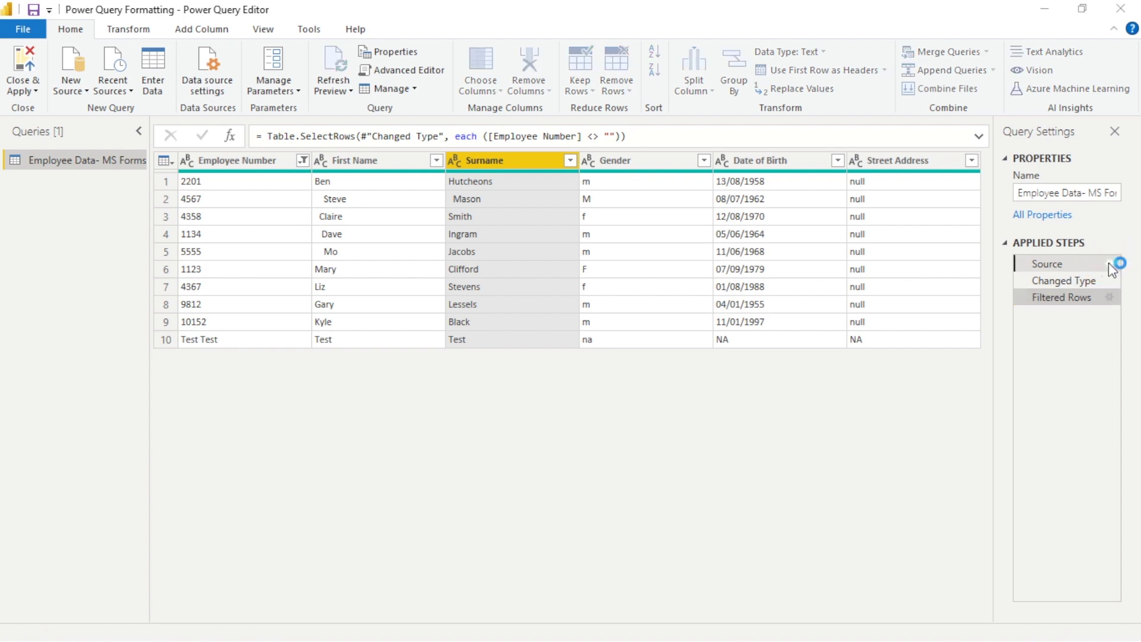
{"action": "left_click", "coordinate": [1109, 263]}
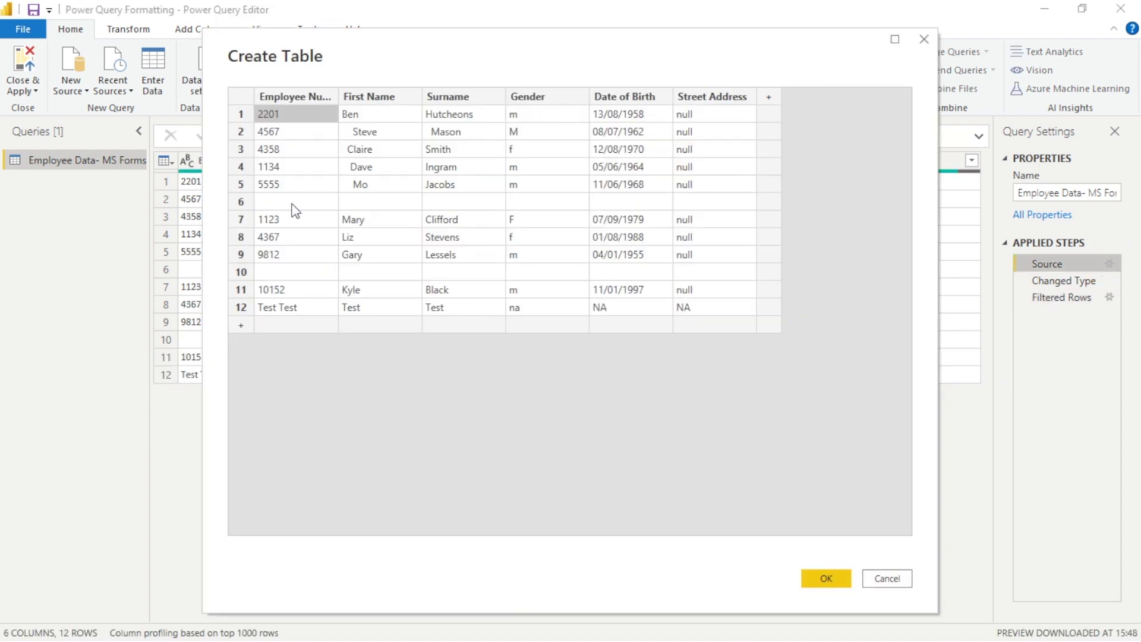
{"action": "left_click", "coordinate": [381, 182]}
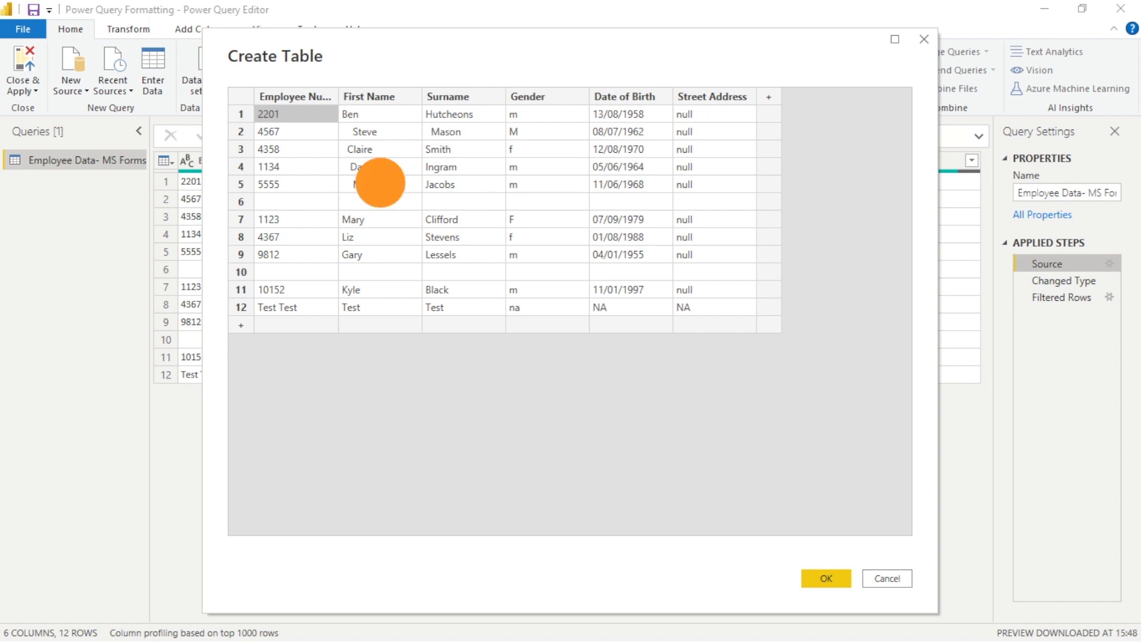
{"action": "double_click", "coordinate": [382, 184]}
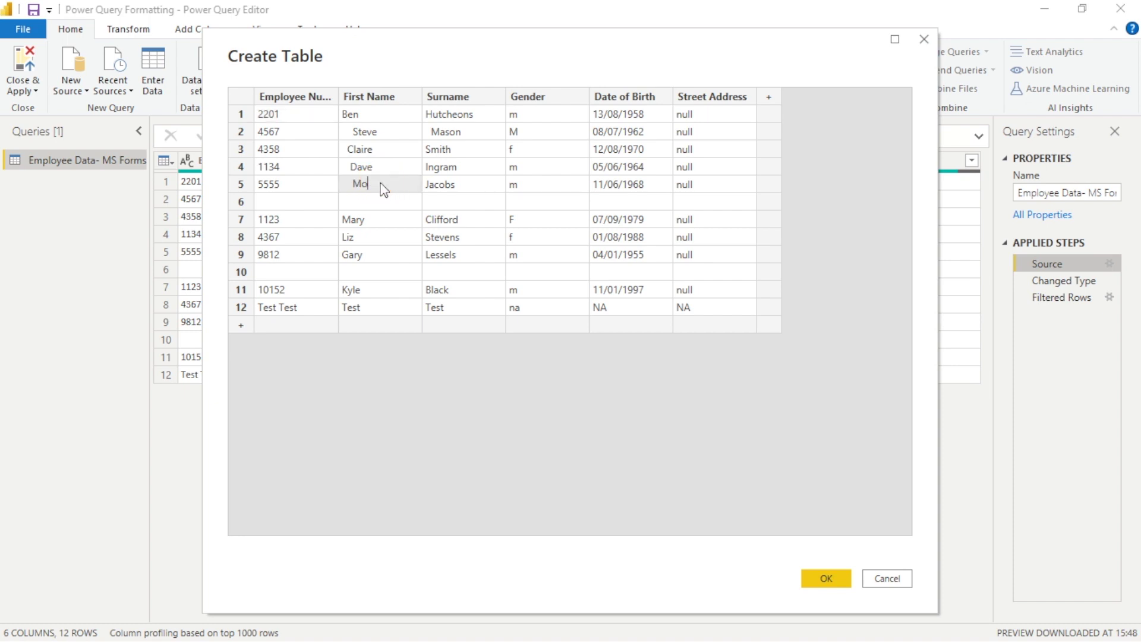
{"action": "key", "text": "BackSpace"}
{"action": "key", "text": "BackSpace"}
{"action": "type", "text": "Joe"}
{"action": "left_click", "coordinate": [824, 579]}
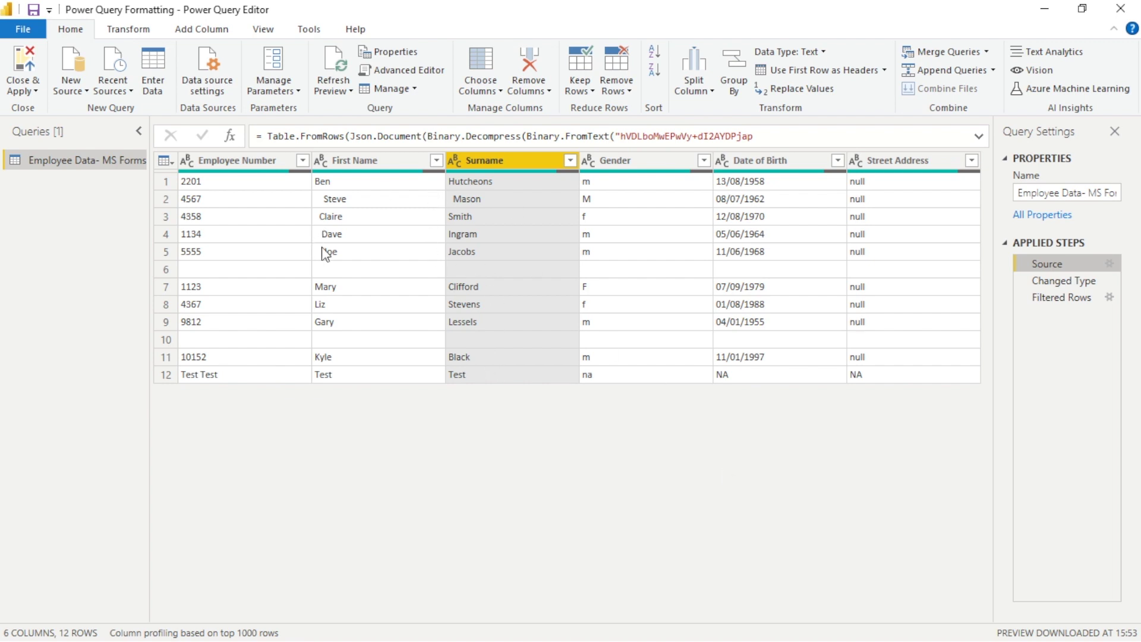
Trim First Name and Surname together, inserting the Trimmed Text step right after Source
{"action": "left_click", "coordinate": [346, 160]}
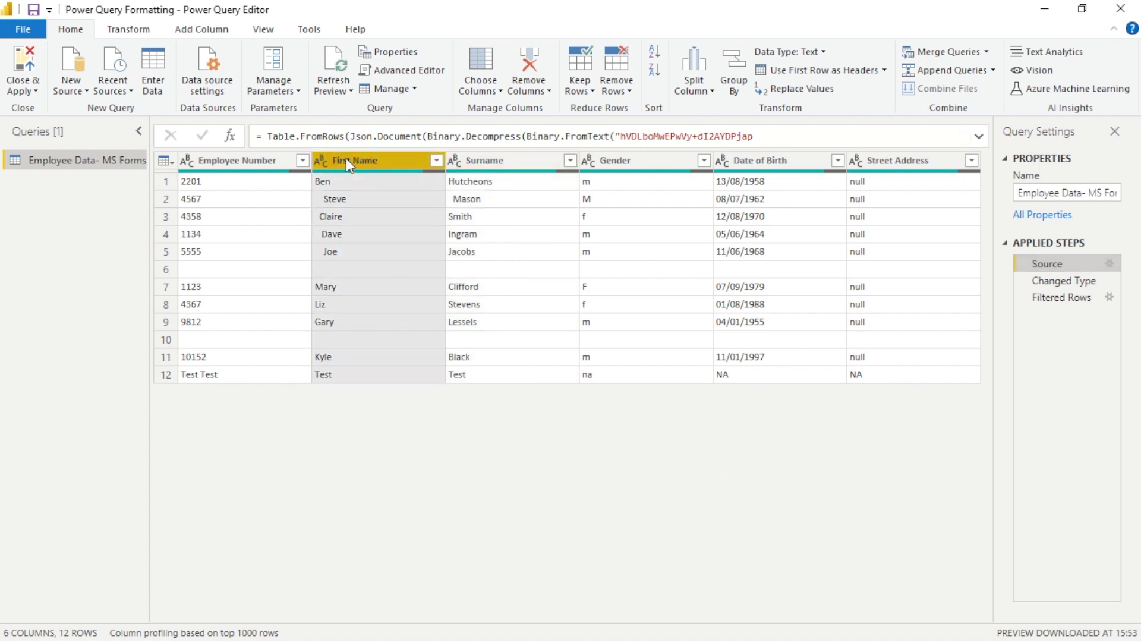
{"action": "right_click", "coordinate": [346, 158]}
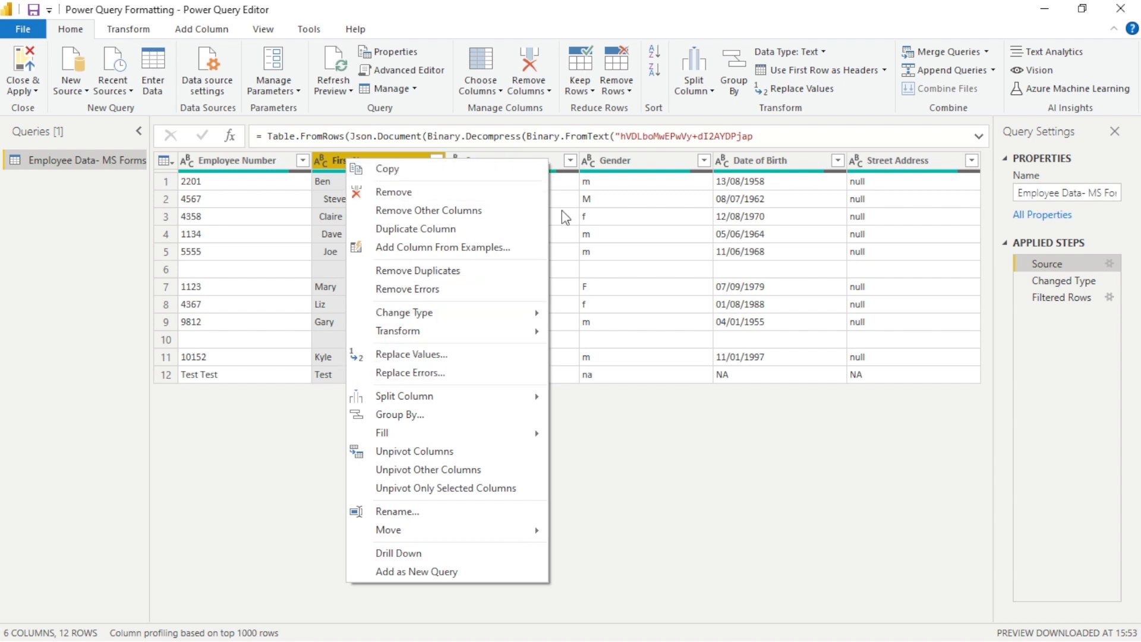
{"action": "left_click", "coordinate": [656, 508]}
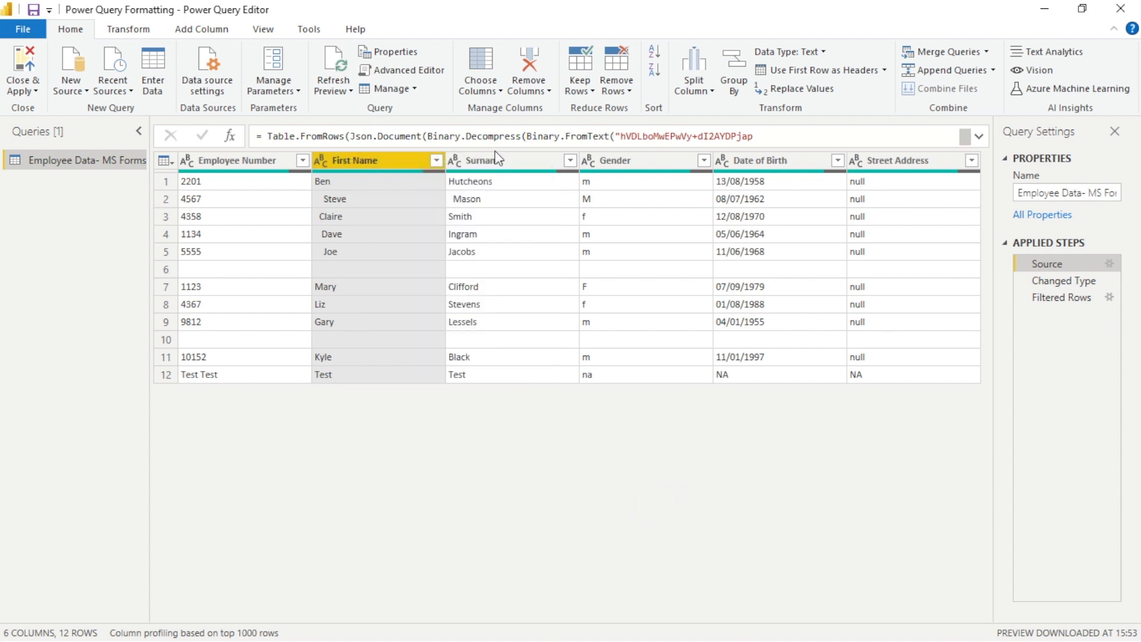
{"action": "left_click", "coordinate": [486, 164], "text": "ctrl"}
{"action": "right_click", "coordinate": [487, 166]}
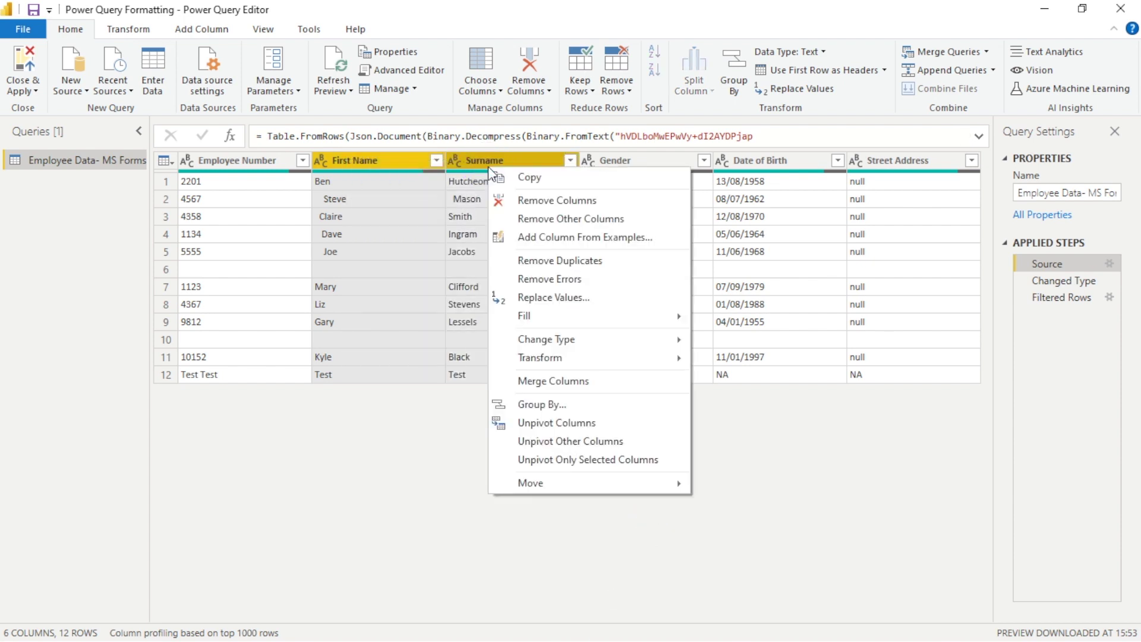
{"action": "mouse_move", "coordinate": [568, 354]}
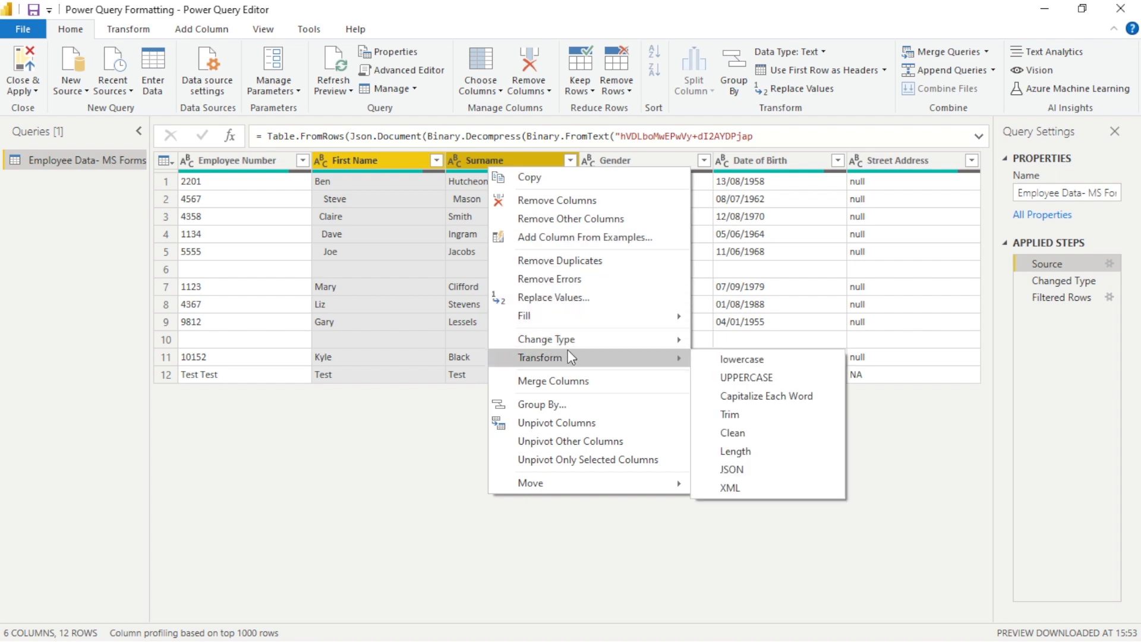
{"action": "left_click", "coordinate": [737, 415]}
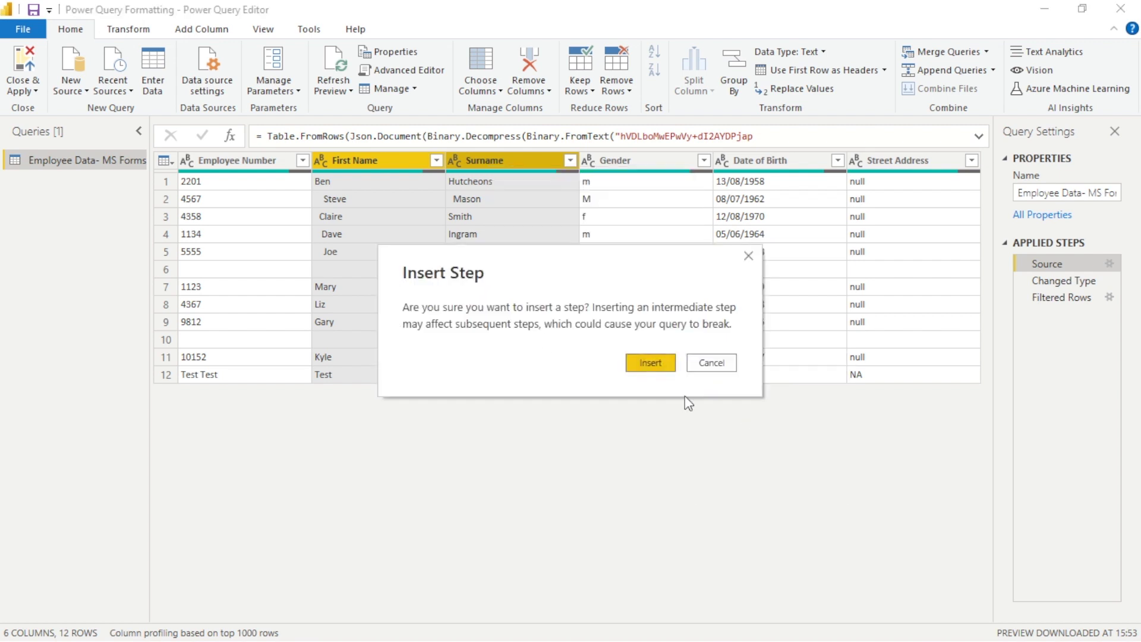
{"action": "left_click", "coordinate": [651, 363]}
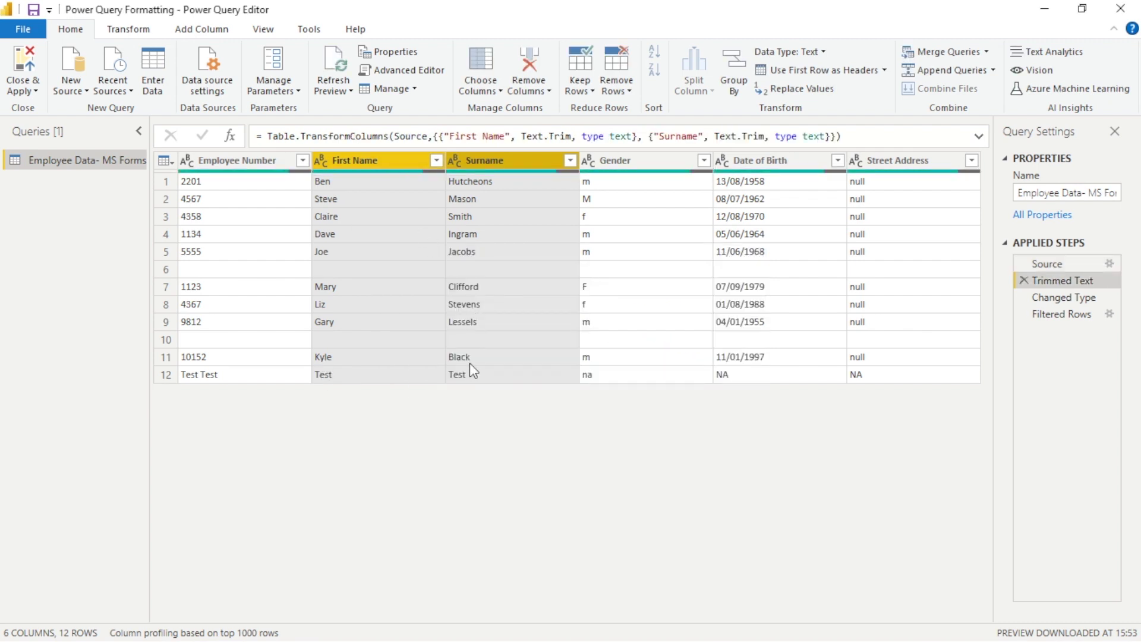
{"action": "left_click", "coordinate": [506, 460]}
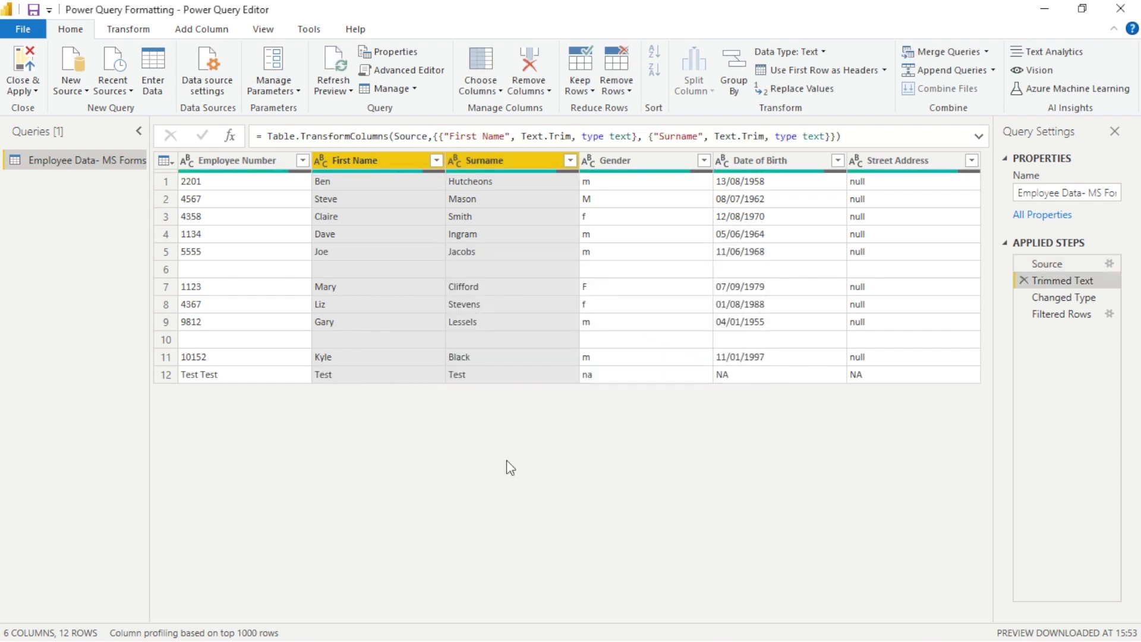
{"action": "left_click", "coordinate": [622, 199]}
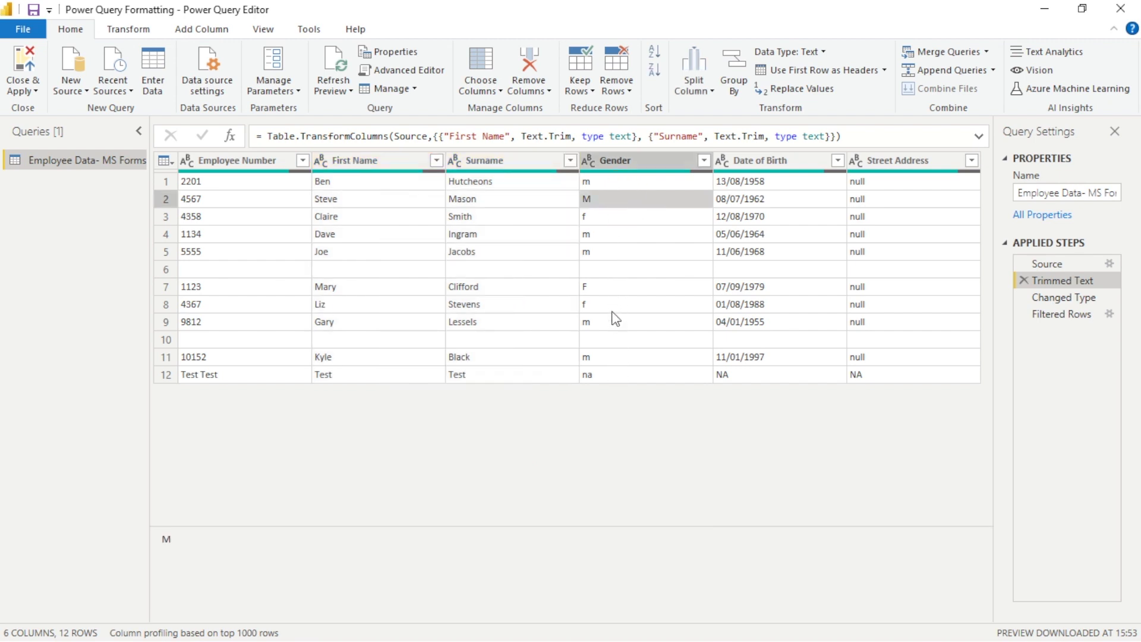
Uppercase the Gender column in a step inserted after Trimmed Text, then view the final Filtered Rows step
{"action": "left_click", "coordinate": [620, 163]}
{"action": "right_click", "coordinate": [619, 162]}
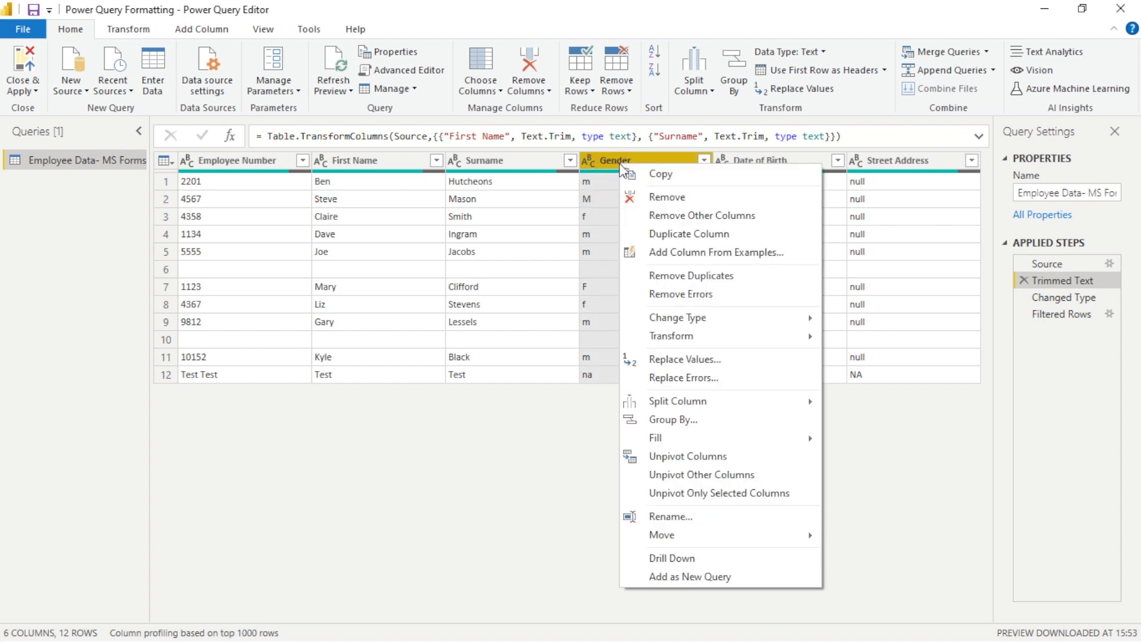
{"action": "mouse_move", "coordinate": [723, 340]}
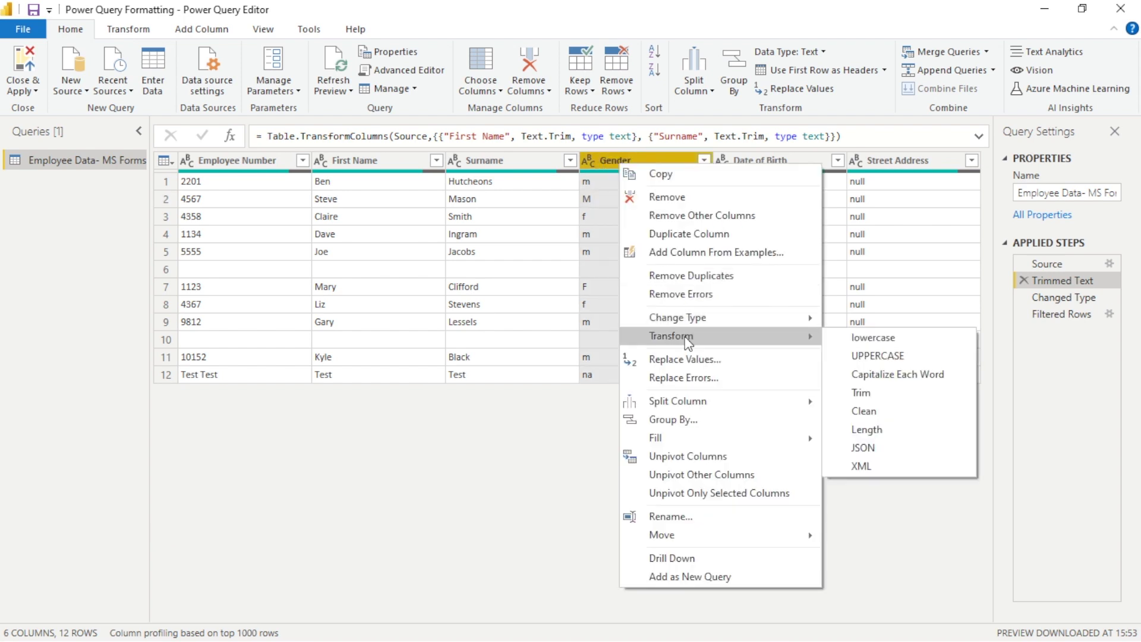
{"action": "left_click", "coordinate": [877, 357]}
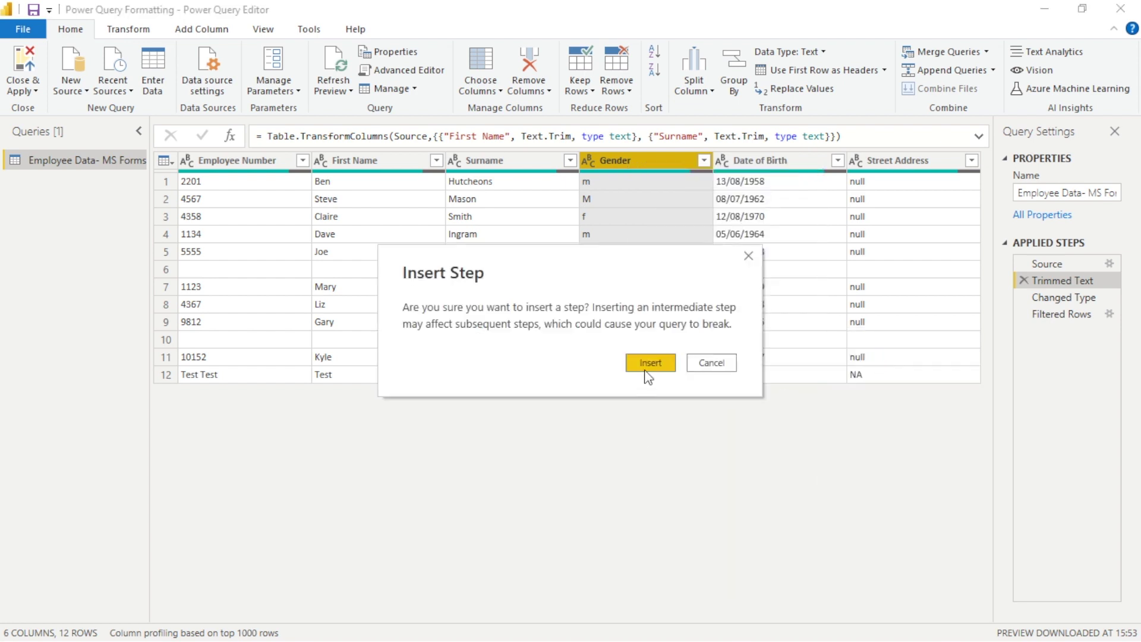
{"action": "left_click", "coordinate": [648, 362]}
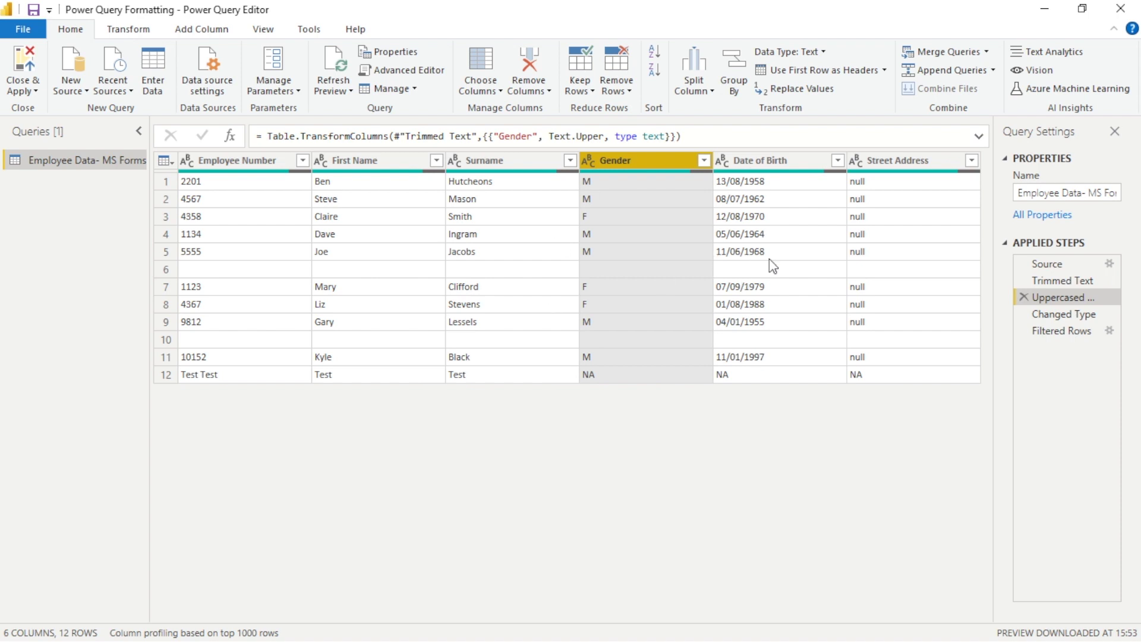
{"action": "left_click", "coordinate": [1065, 332]}
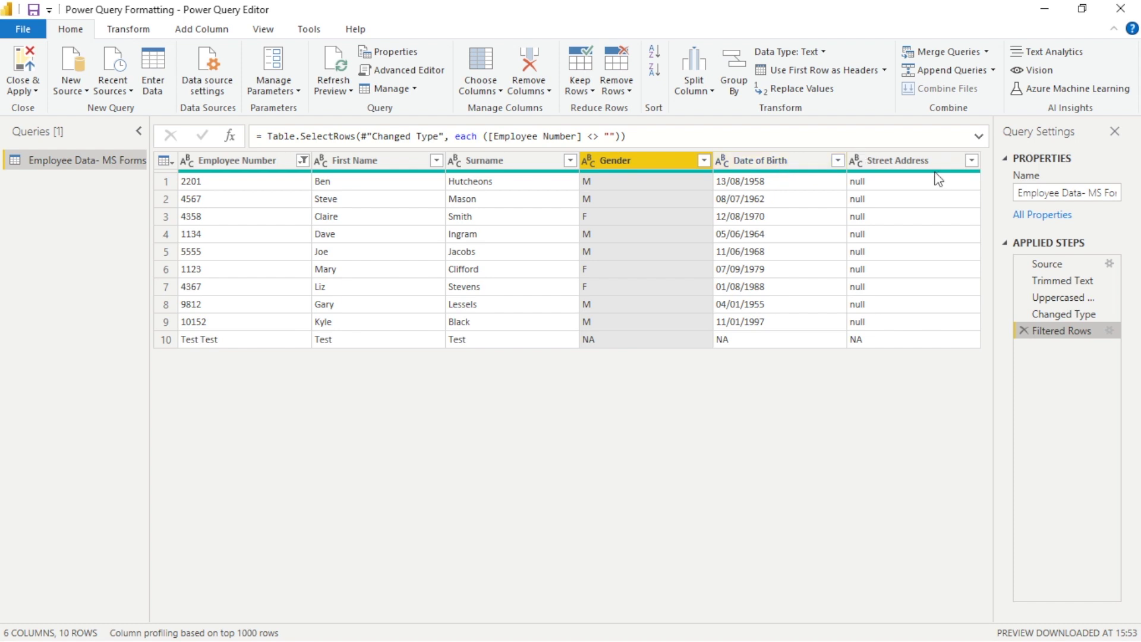
Remove the Street Address column, leaving 5 columns and 10 rows
{"action": "left_click", "coordinate": [900, 167]}
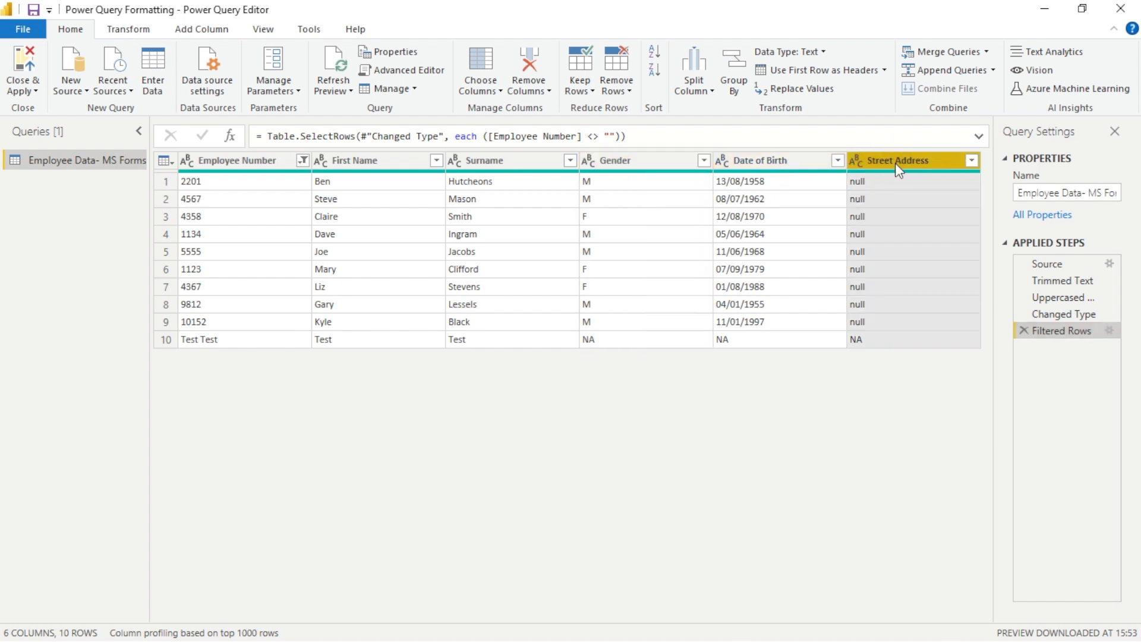
{"action": "right_click", "coordinate": [897, 165]}
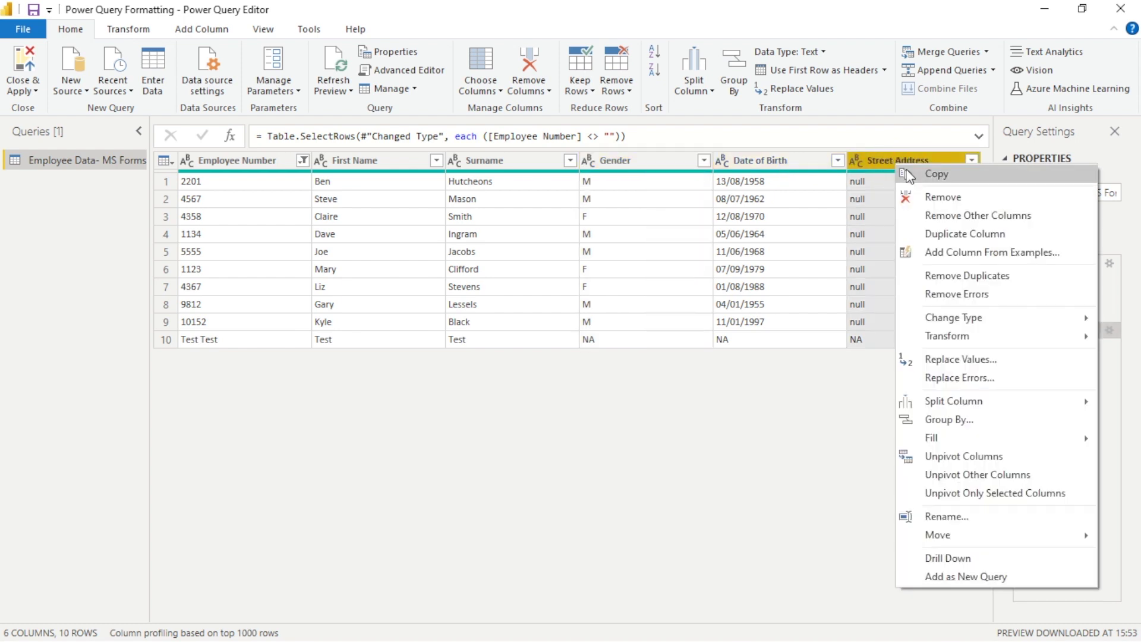
{"action": "left_click", "coordinate": [946, 197]}
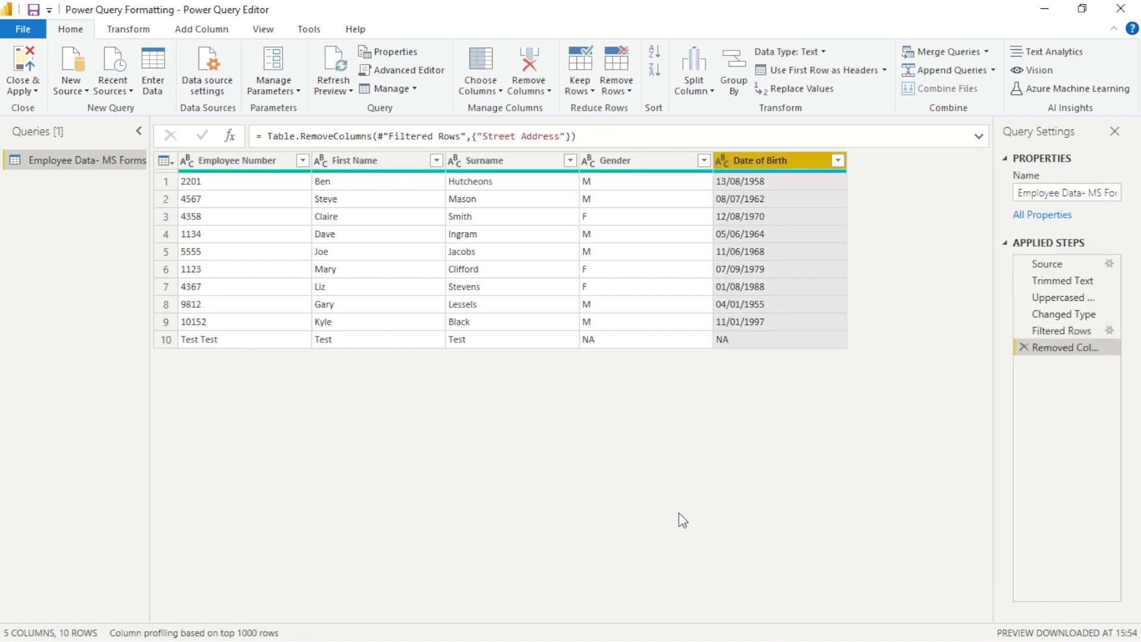
{"action": "left_click", "coordinate": [219, 406]}
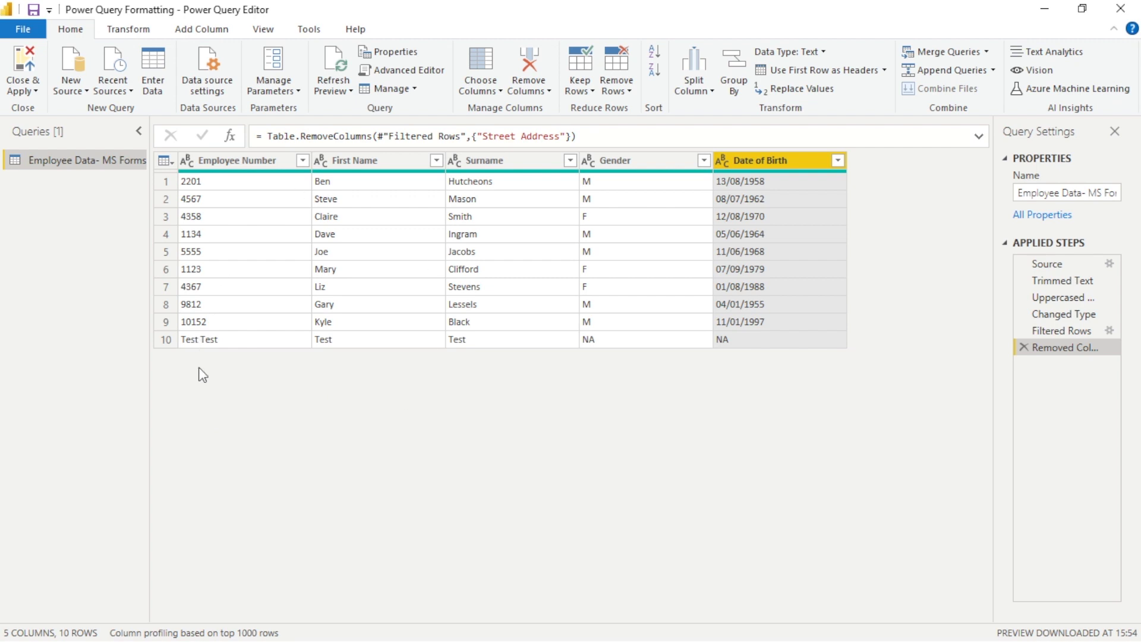
{"action": "left_click", "coordinate": [233, 160]}
Change Employee Number's type to Whole Number, which makes row 10 show Error
{"action": "right_click", "coordinate": [235, 160]}
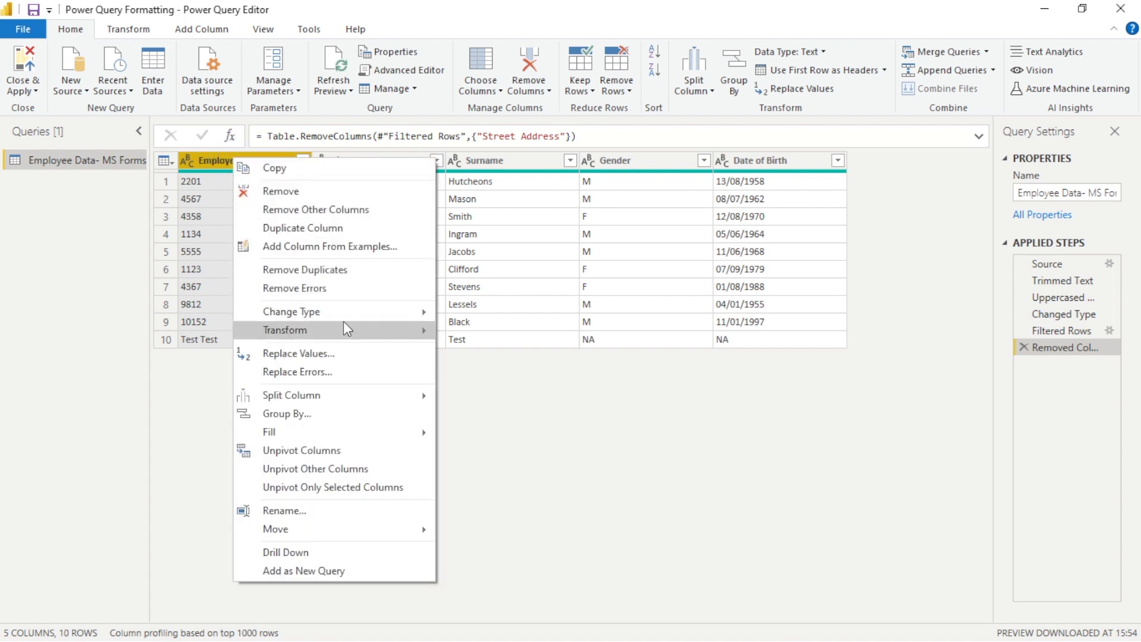
{"action": "mouse_move", "coordinate": [349, 319]}
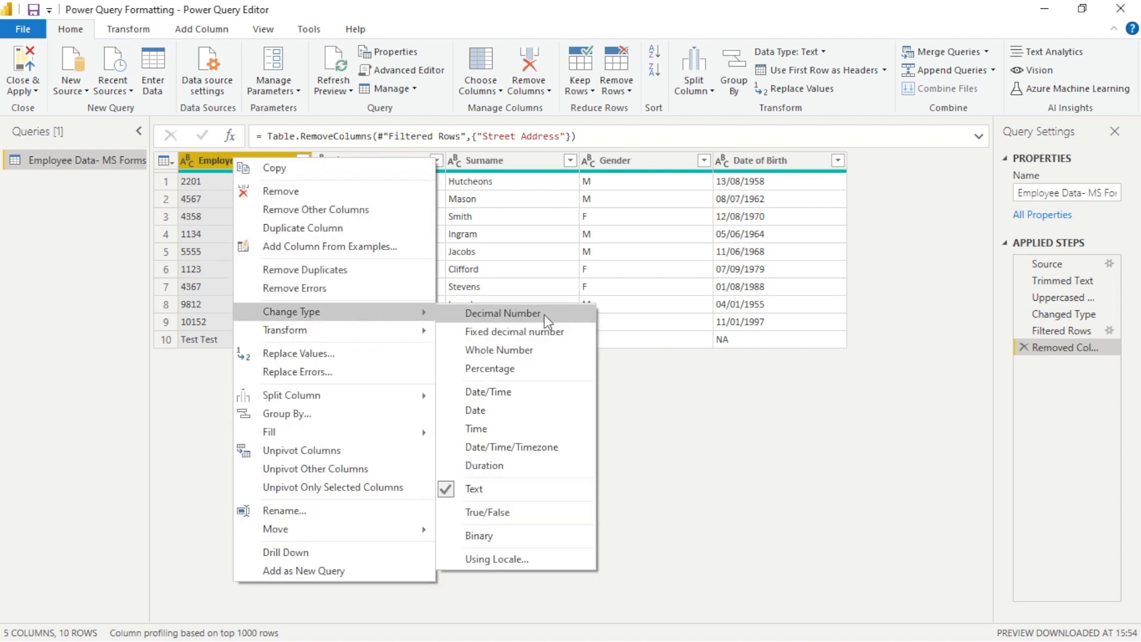
{"action": "left_click", "coordinate": [533, 352]}
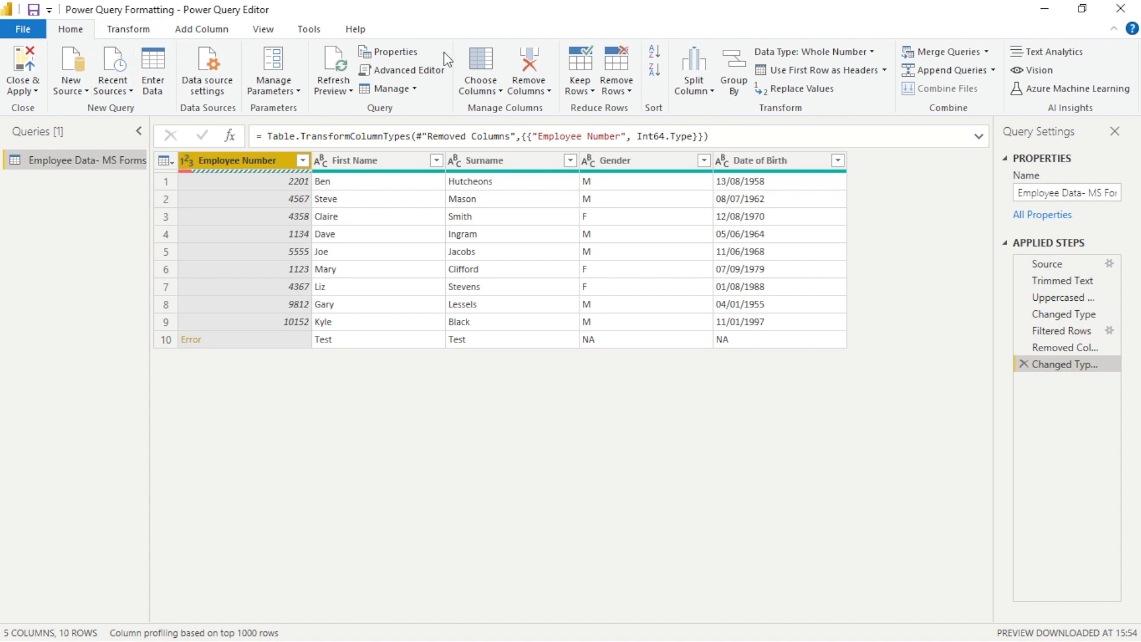
{"action": "left_click", "coordinate": [618, 89]}
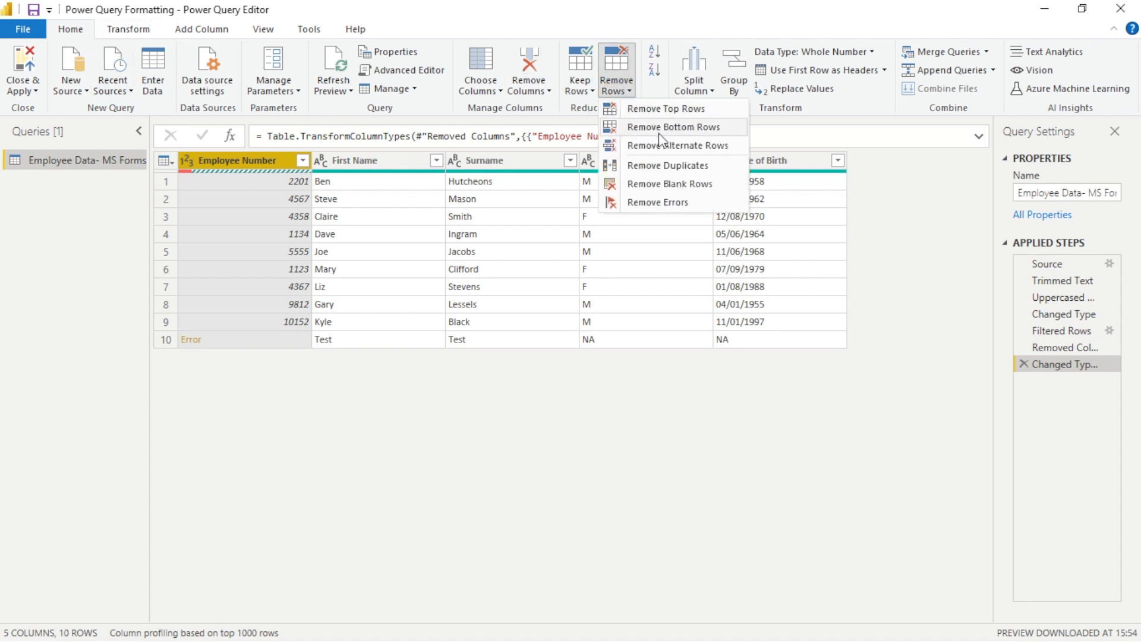
Apply Remove Errors on Employee Number so the query drops row 10 and holds 9 rows
{"action": "left_click", "coordinate": [416, 433]}
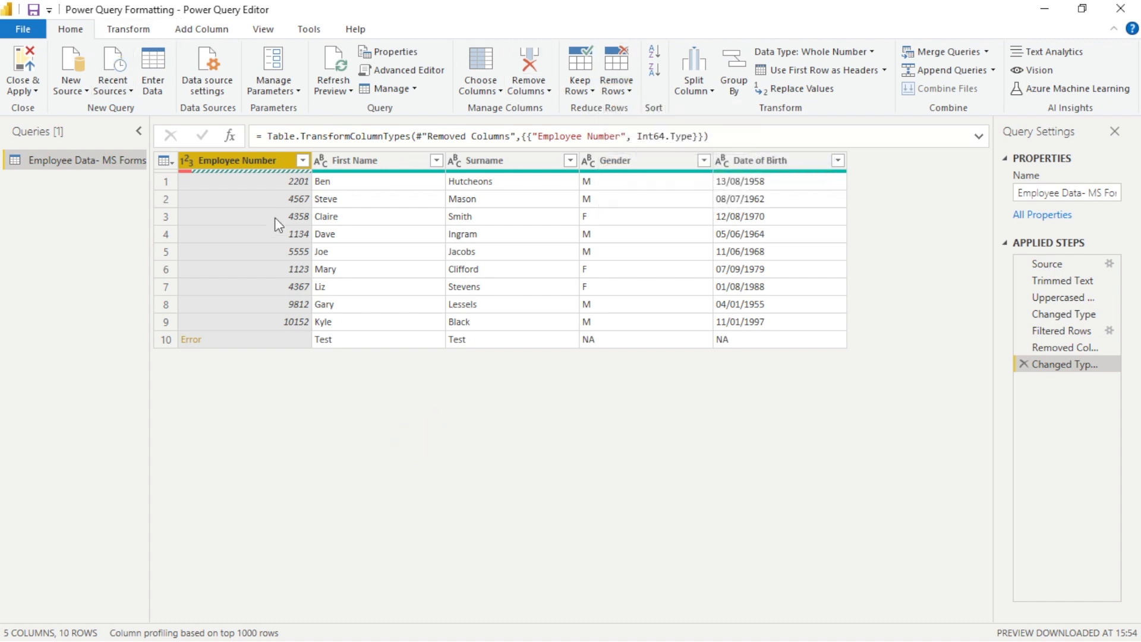
{"action": "right_click", "coordinate": [264, 164]}
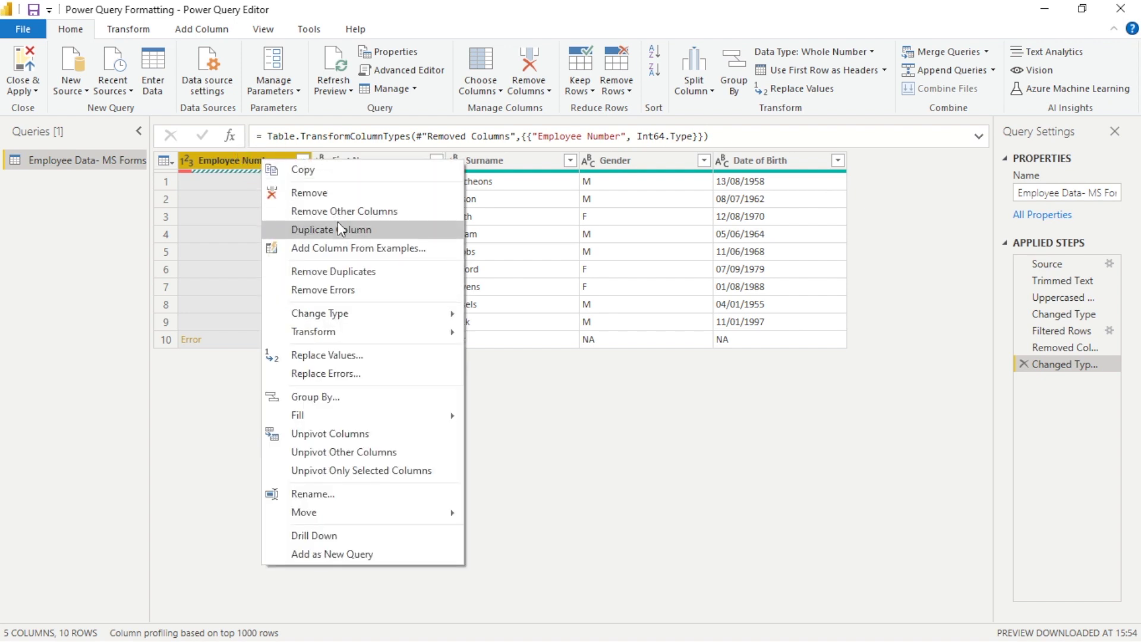
{"action": "left_click", "coordinate": [343, 289]}
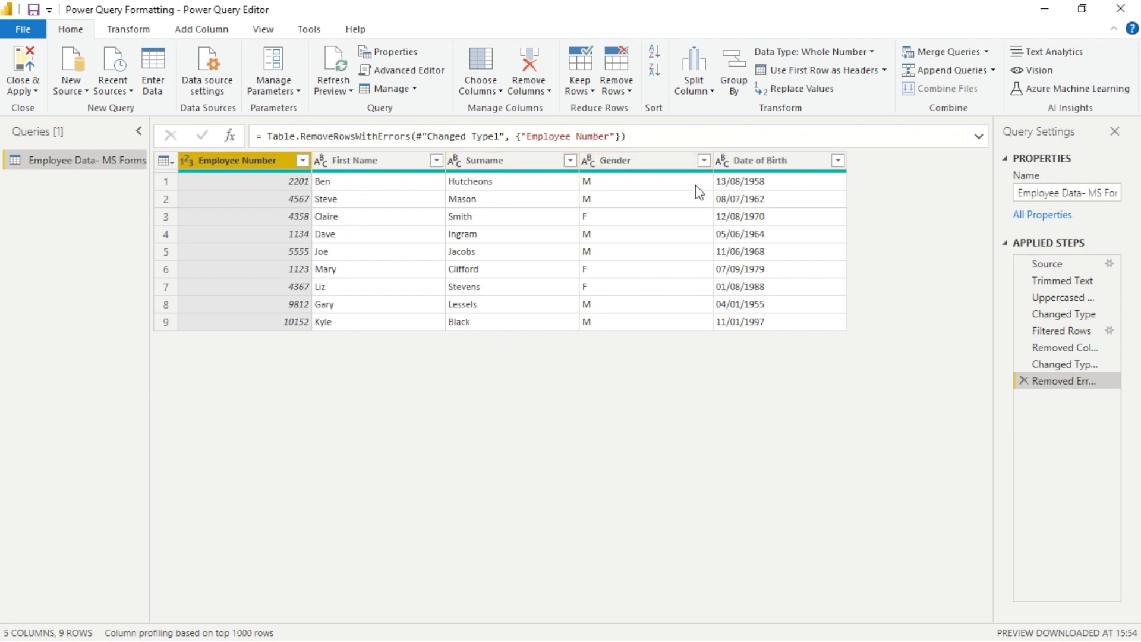
{"action": "left_click", "coordinate": [776, 173]}
Change the Date of Birth column to the Date type and bring up the Advanced Editor
{"action": "right_click", "coordinate": [776, 173]}
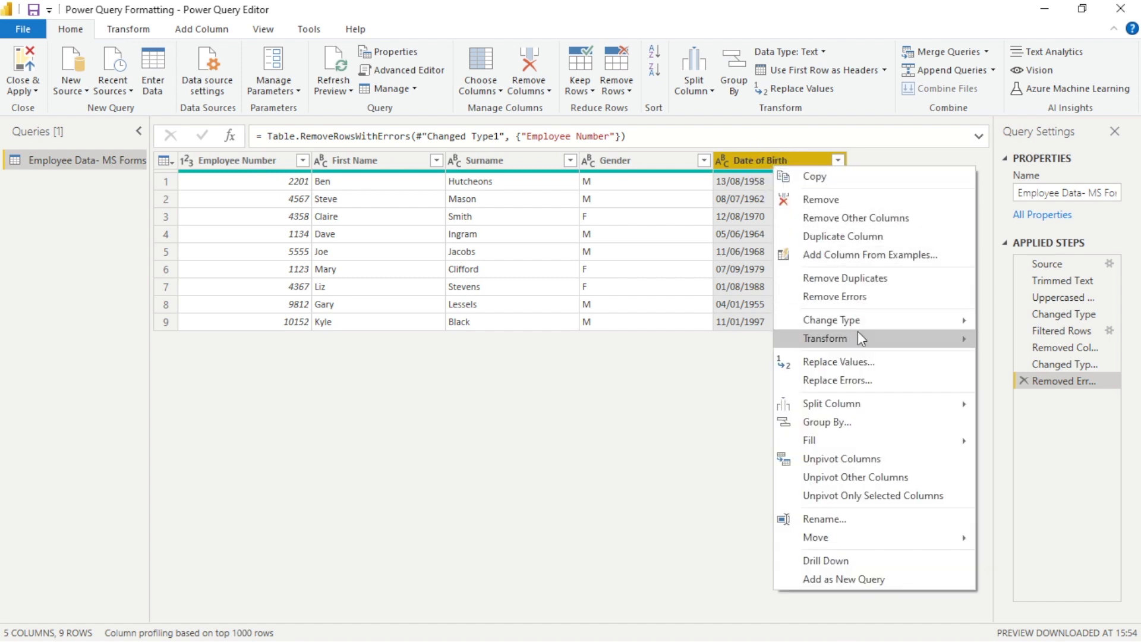
{"action": "mouse_move", "coordinate": [859, 321]}
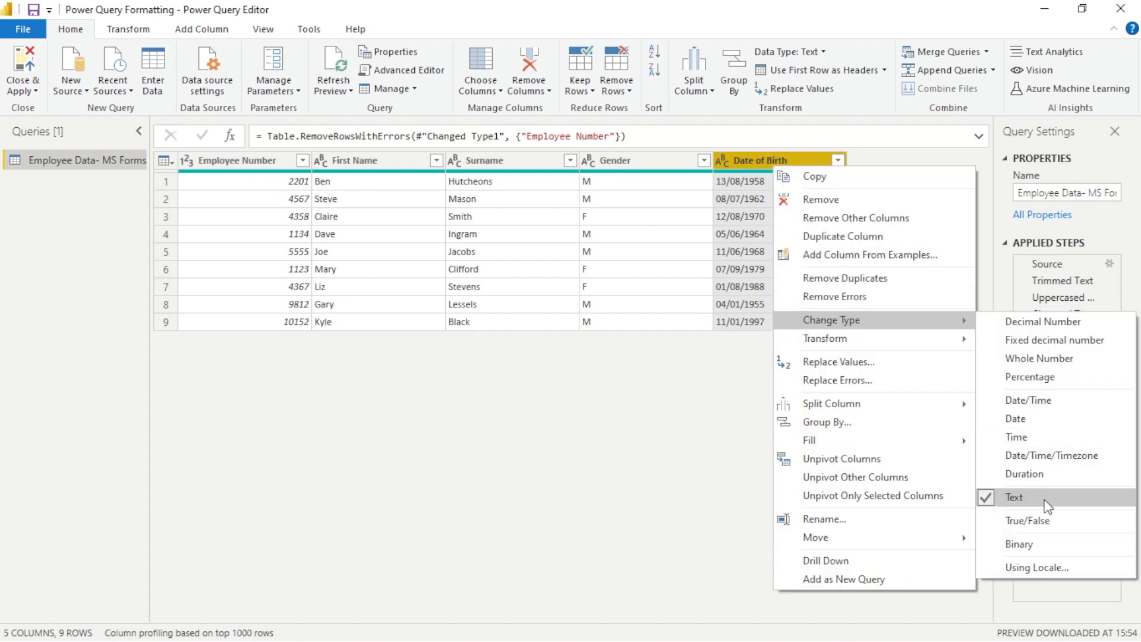
{"action": "left_click", "coordinate": [1050, 418]}
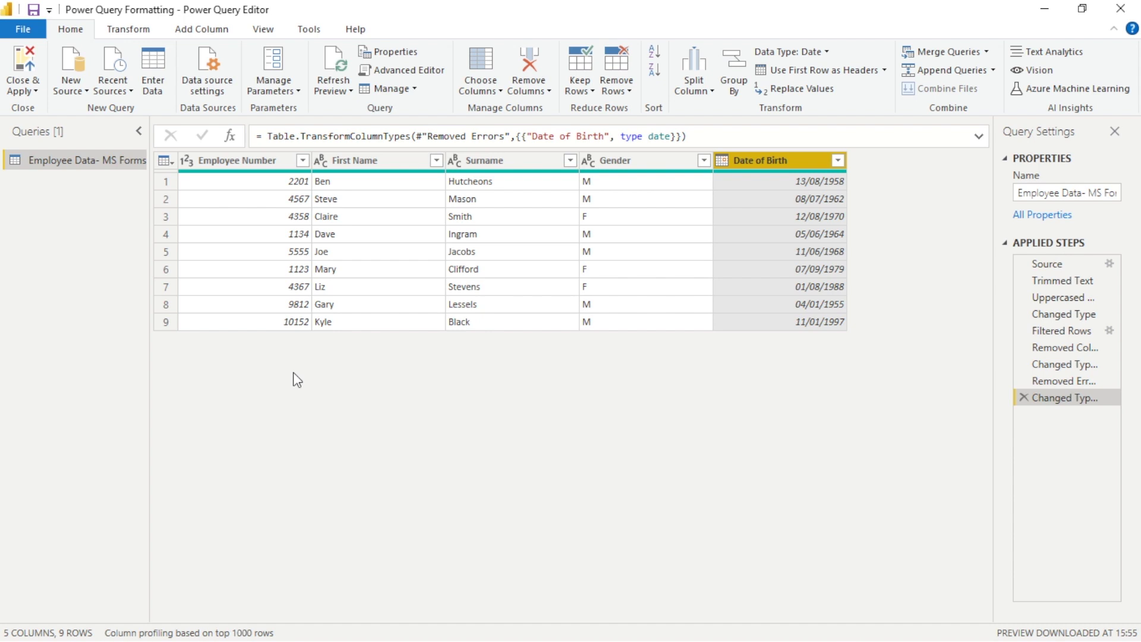
{"action": "left_click", "coordinate": [393, 73]}
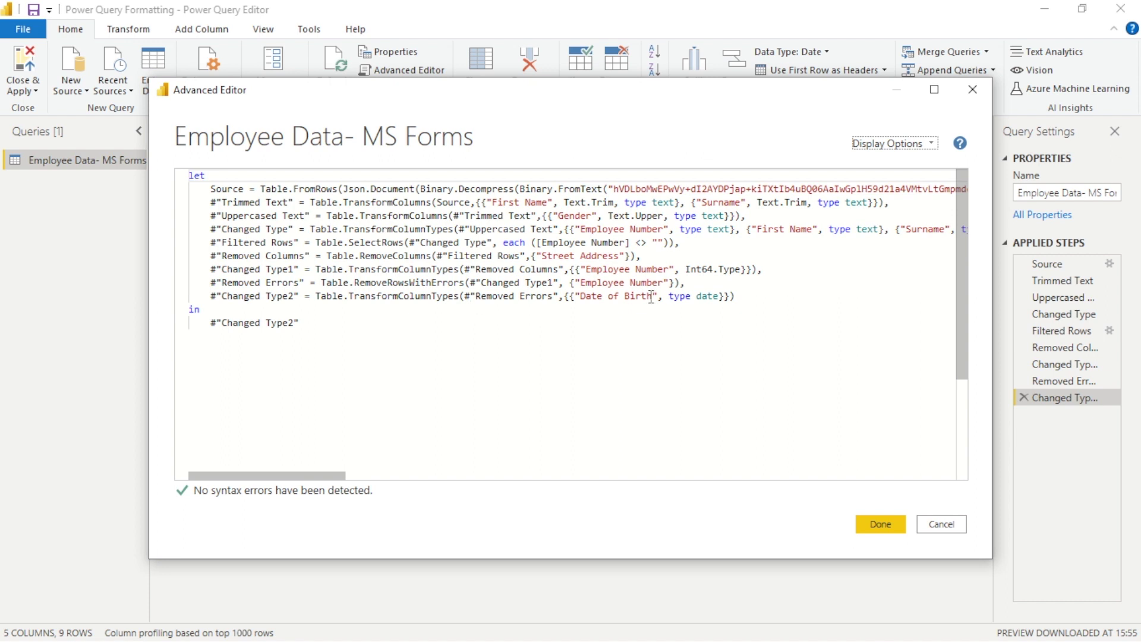
In the Changed Type2 line, change Date of Birth's type from date to text
{"action": "left_click", "coordinate": [719, 296]}
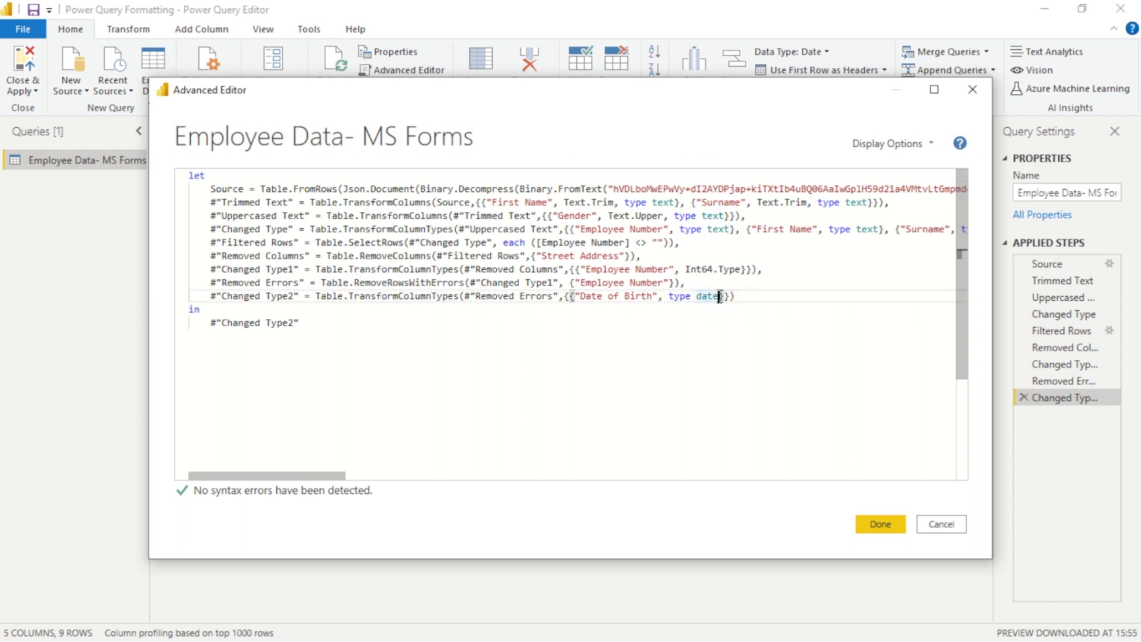
{"action": "key", "text": "BackSpace"}
{"action": "key", "text": "BackSpace"}
{"action": "key", "text": "BackSpace"}
{"action": "key", "text": "BackSpace"}
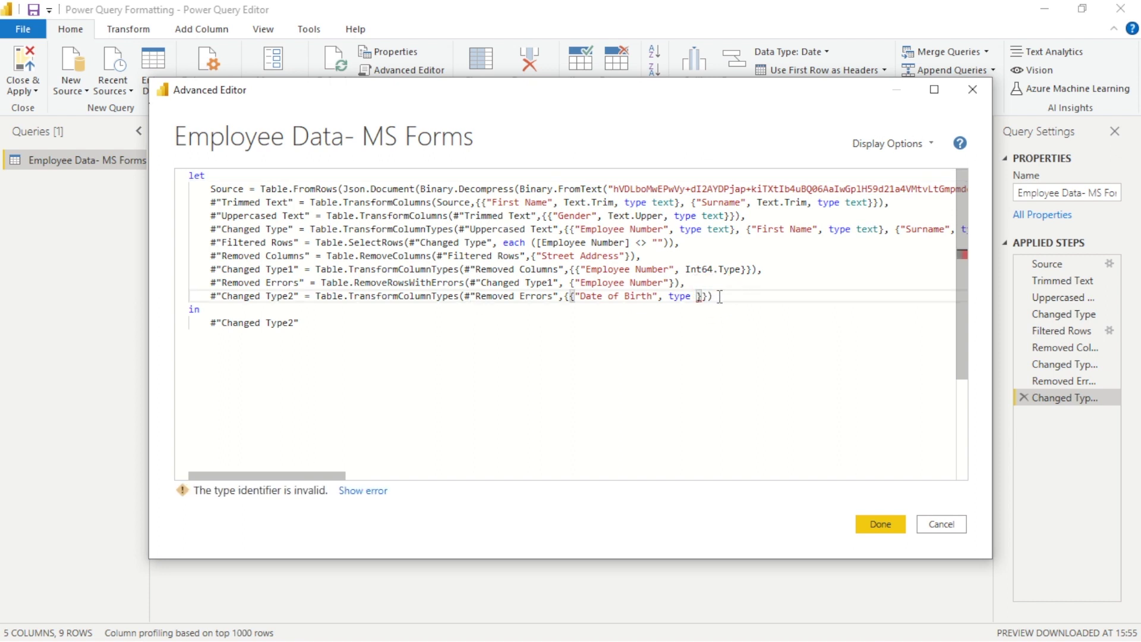
{"action": "type", "text": "text"}
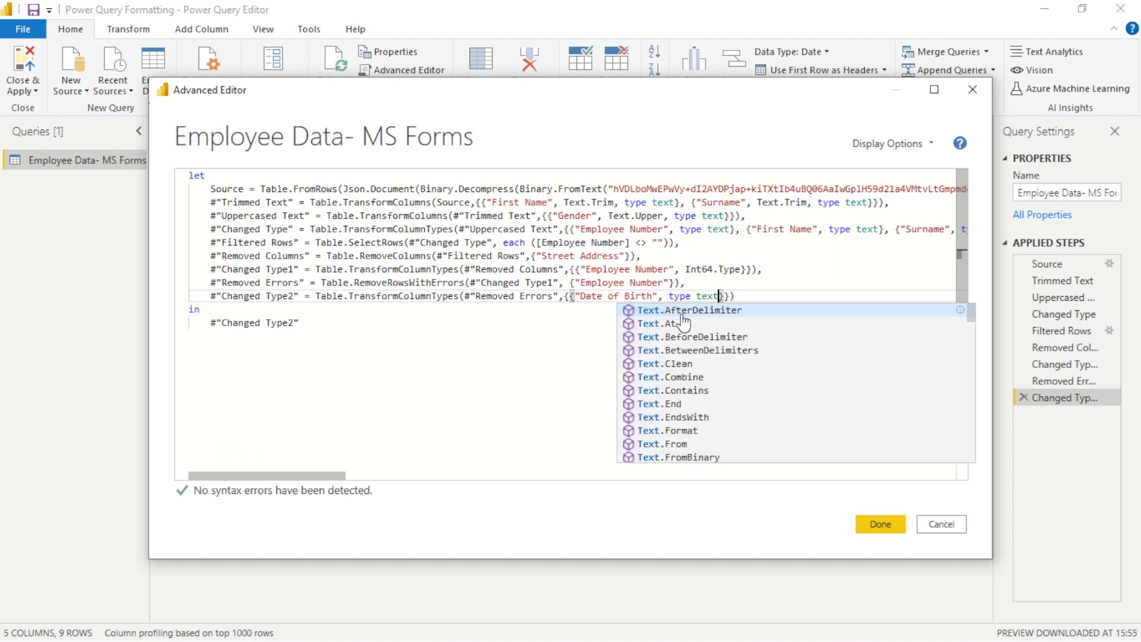
{"action": "scroll", "coordinate": [685, 428], "scroll_direction": "down", "scroll_amount": 5}
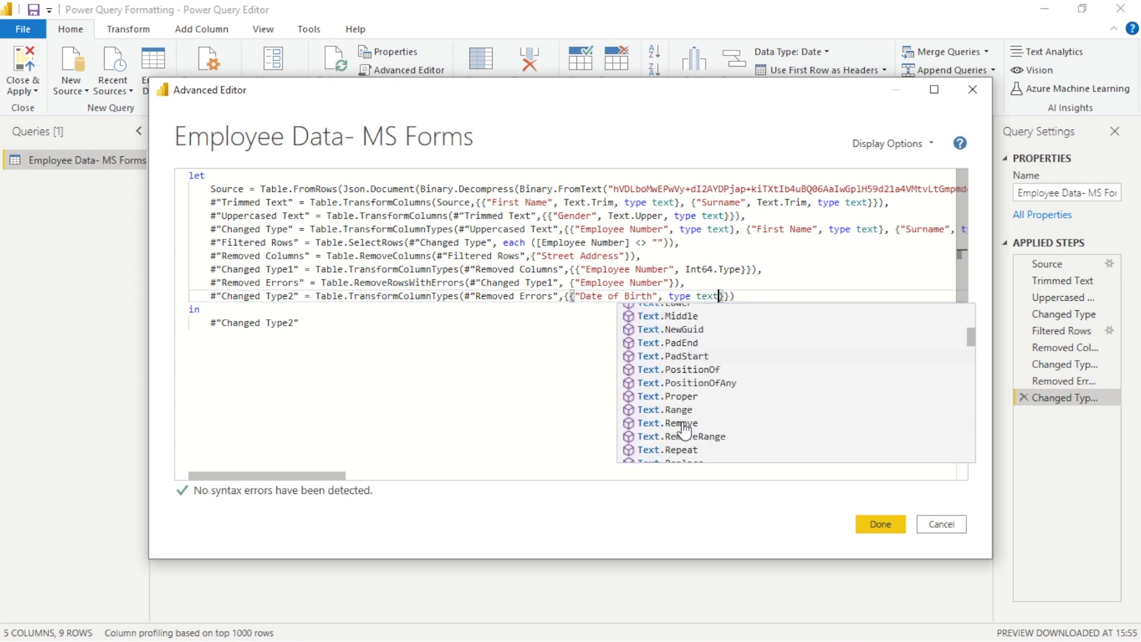
{"action": "scroll", "coordinate": [684, 428], "scroll_direction": "up", "scroll_amount": 5}
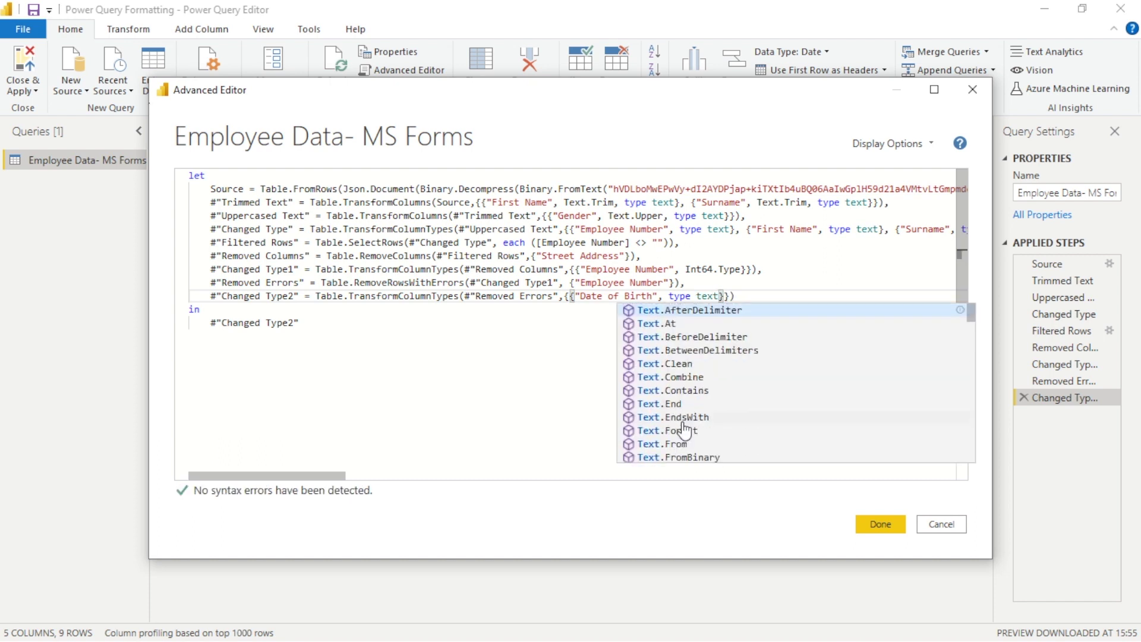
{"action": "left_click", "coordinate": [677, 502]}
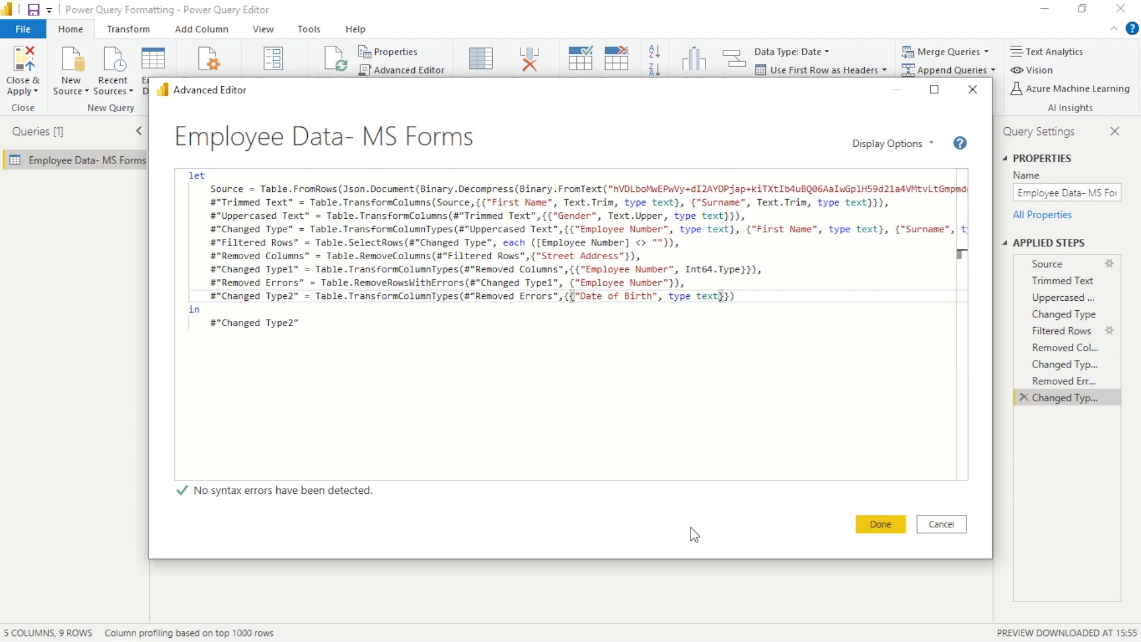
Close the code editor and delete the final Changed Type2 step, ending at Removed Errors
{"action": "left_click", "coordinate": [880, 524]}
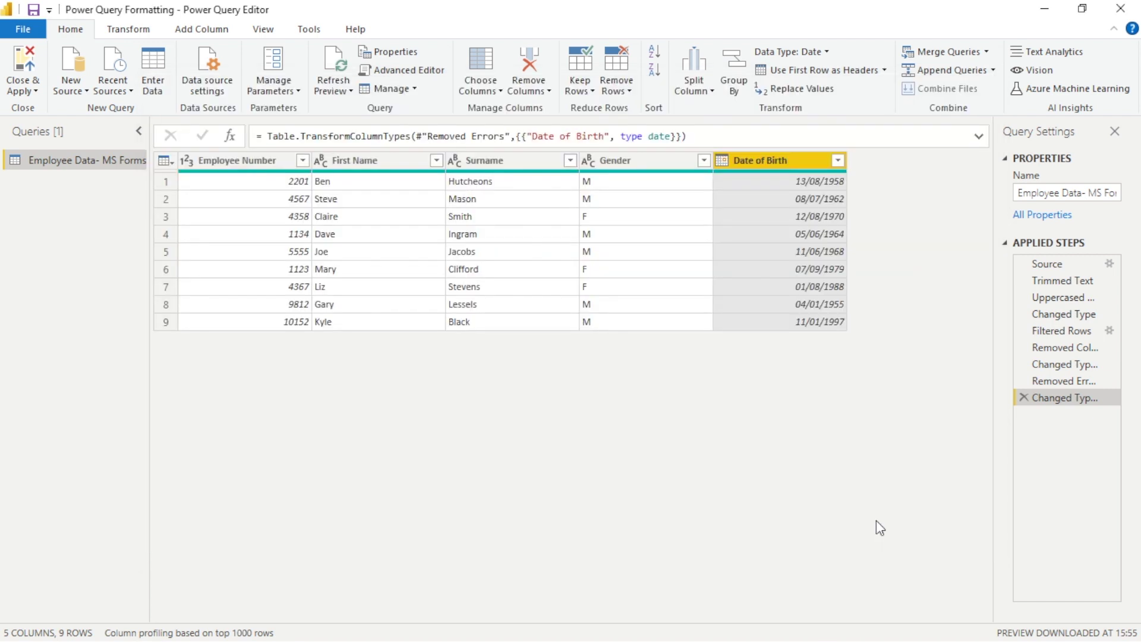
{"action": "right_click", "coordinate": [769, 163]}
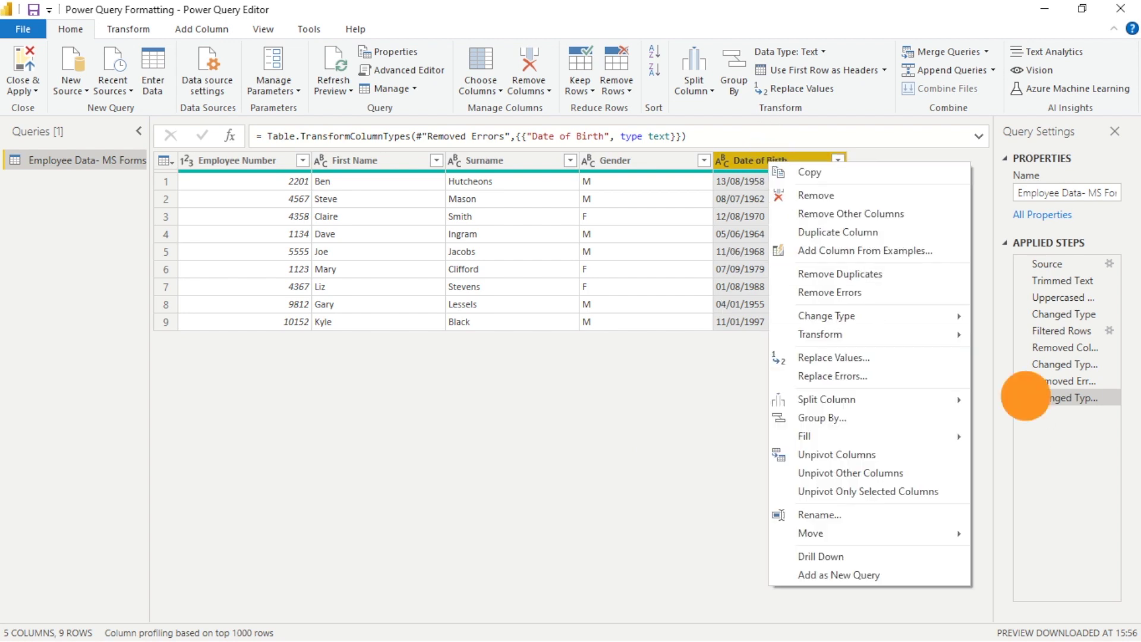
{"action": "left_click", "coordinate": [1025, 396]}
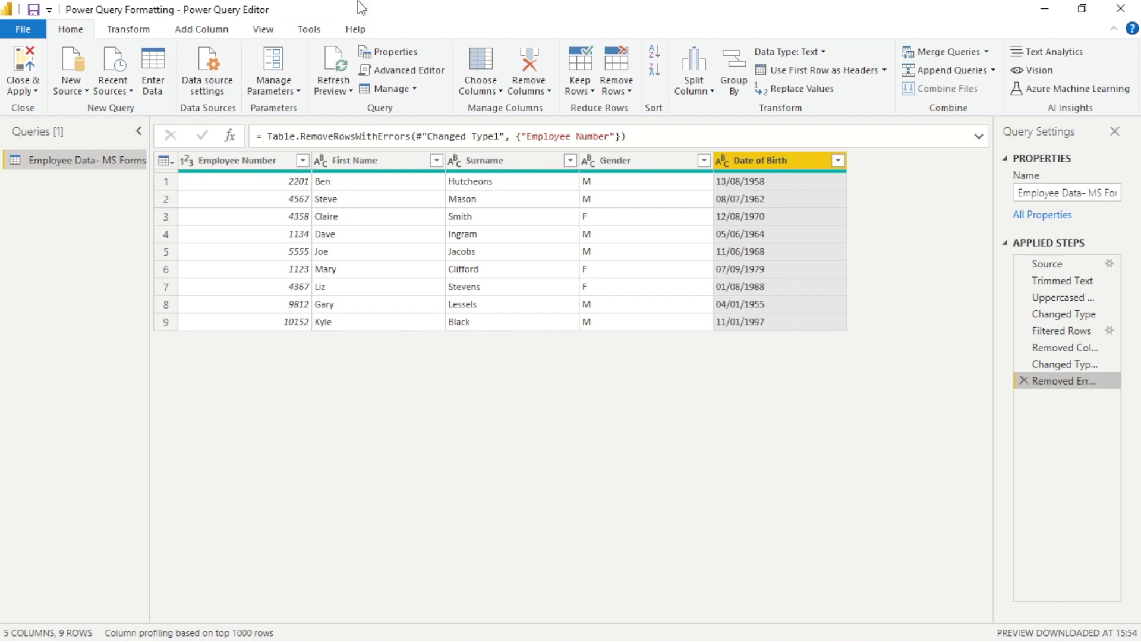
Start a new custom column named 'Full Name'
{"action": "left_click", "coordinate": [204, 31]}
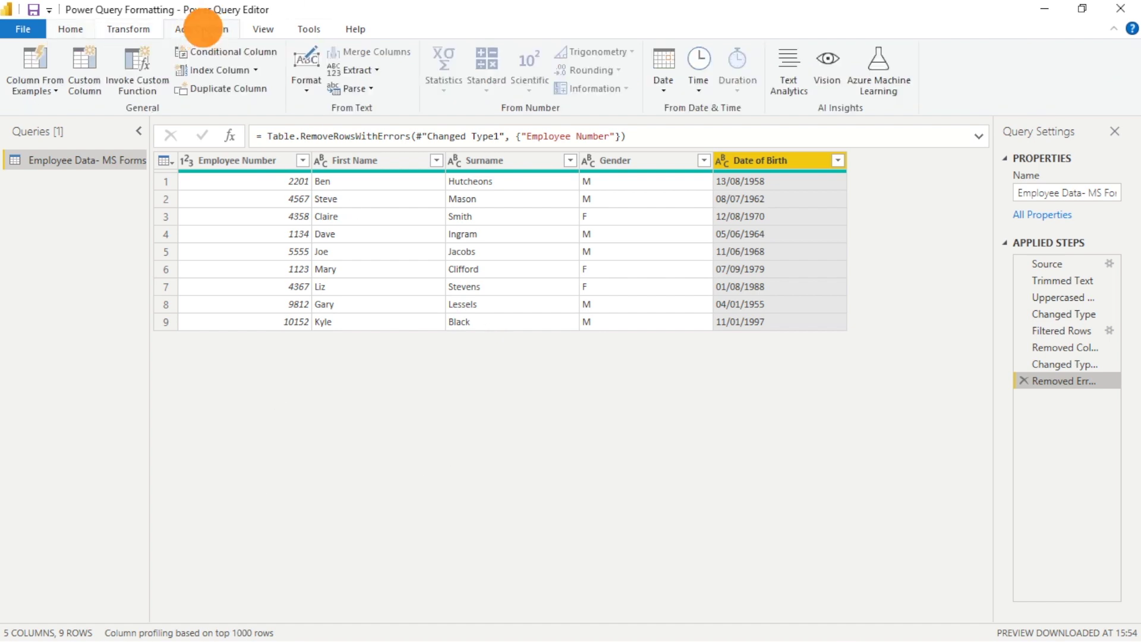
{"action": "left_click", "coordinate": [90, 87]}
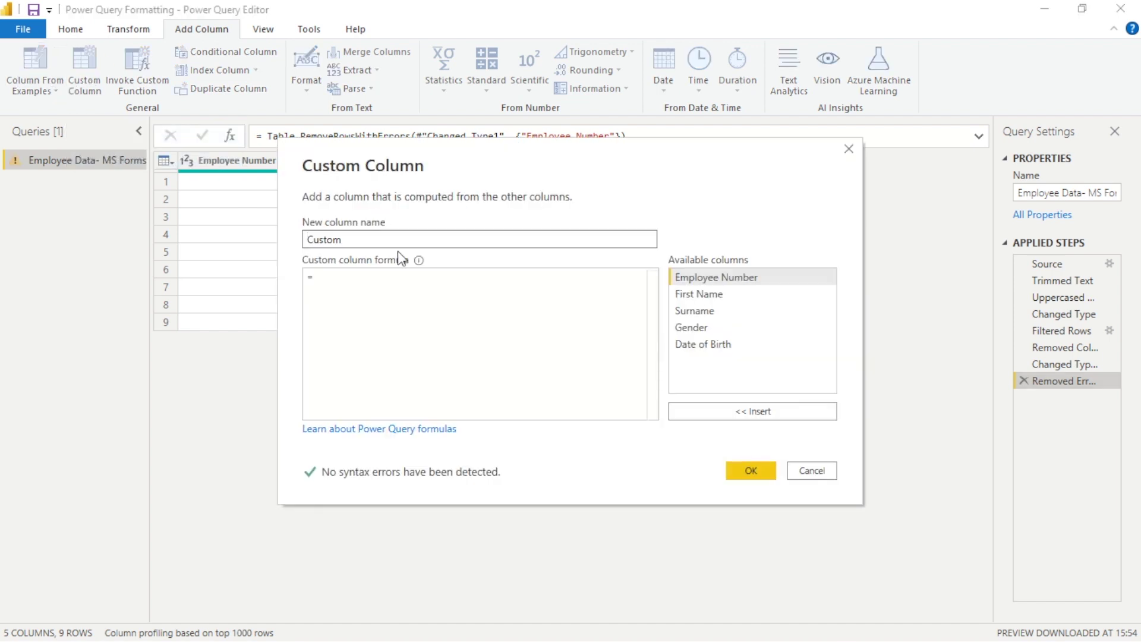
{"action": "left_click", "coordinate": [370, 237]}
{"action": "key", "text": "BackSpace"}
{"action": "key", "text": "BackSpace"}
{"action": "key", "text": "BackSpace"}
{"action": "key", "text": "BackSpace"}
{"action": "key", "text": "BackSpace"}
{"action": "key", "text": "BackSpace"}
{"action": "type", "text": "Full Nam"}
Enter the formula [First Name] & " " & [Surname] and create the column
{"action": "left_click", "coordinate": [347, 278]}
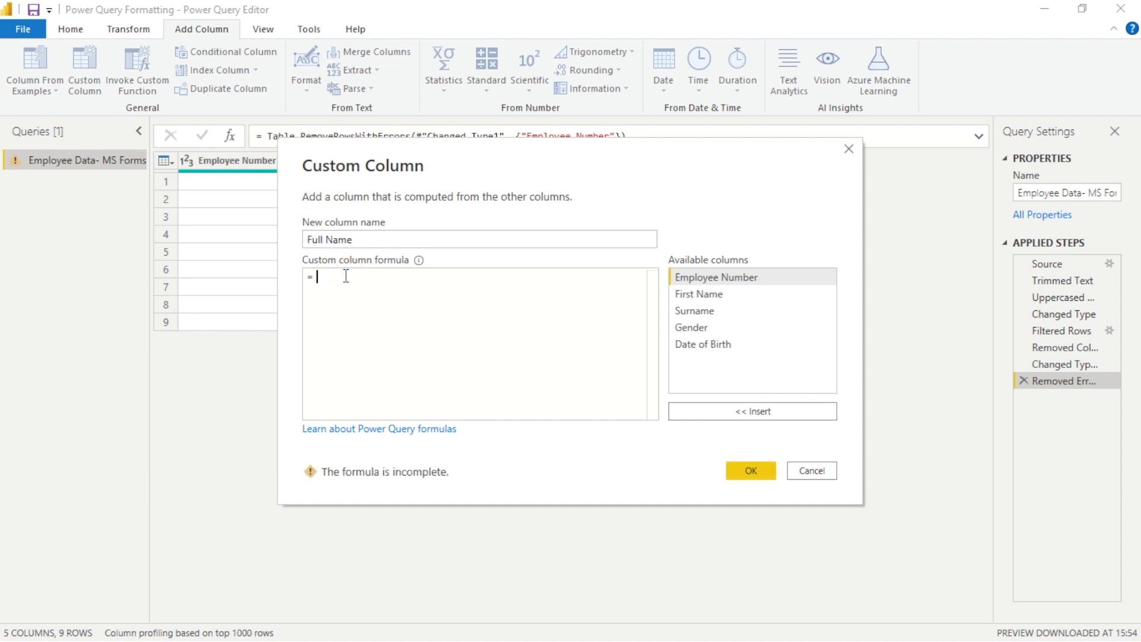
{"action": "double_click", "coordinate": [704, 295]}
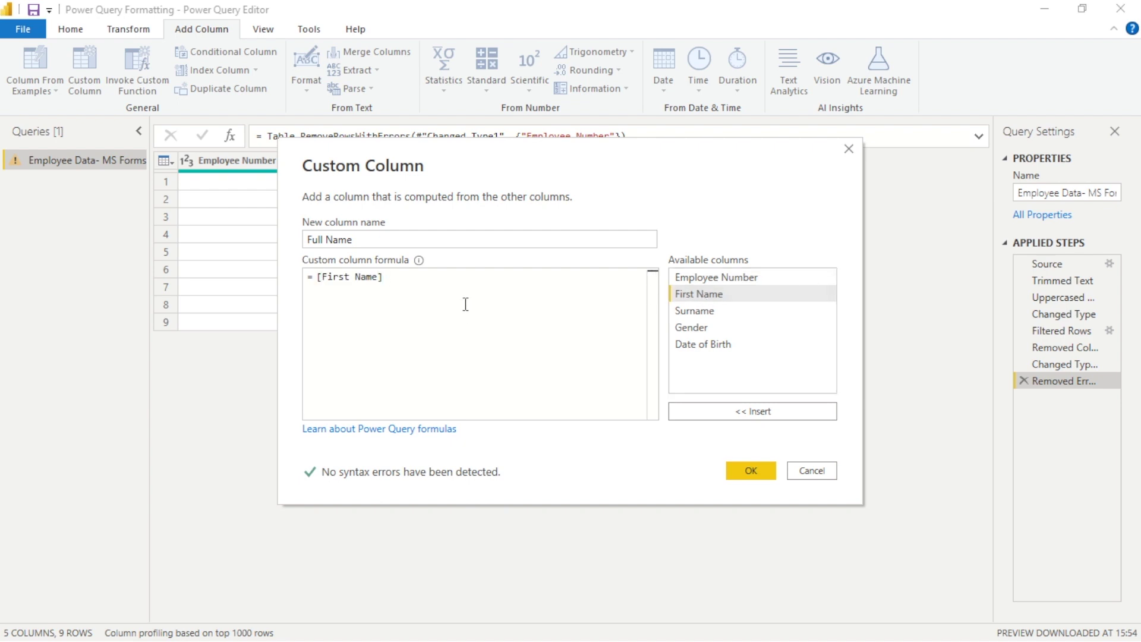
{"action": "type", "text": "& \" \" &"}
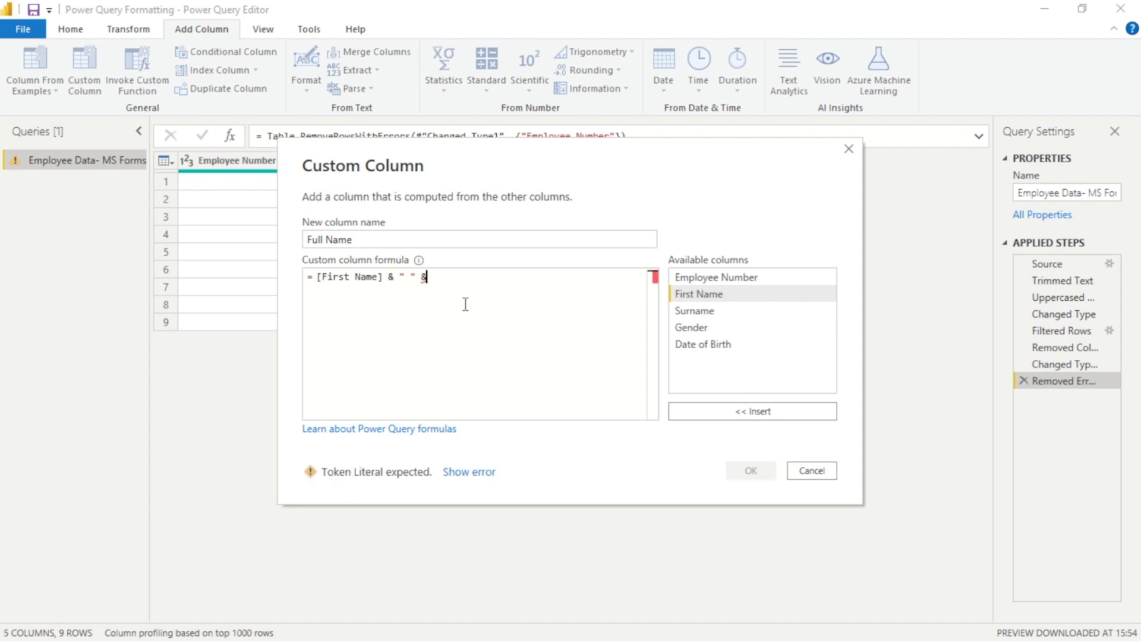
{"action": "left_click", "coordinate": [721, 313]}
{"action": "double_click", "coordinate": [721, 312]}
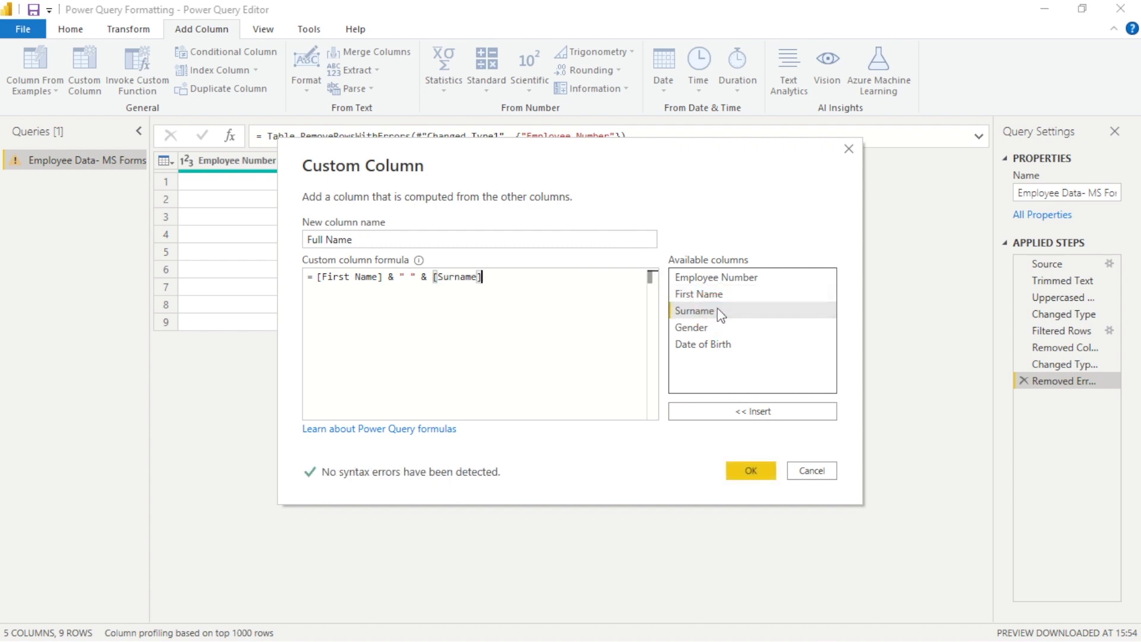
{"action": "double_click", "coordinate": [435, 276]}
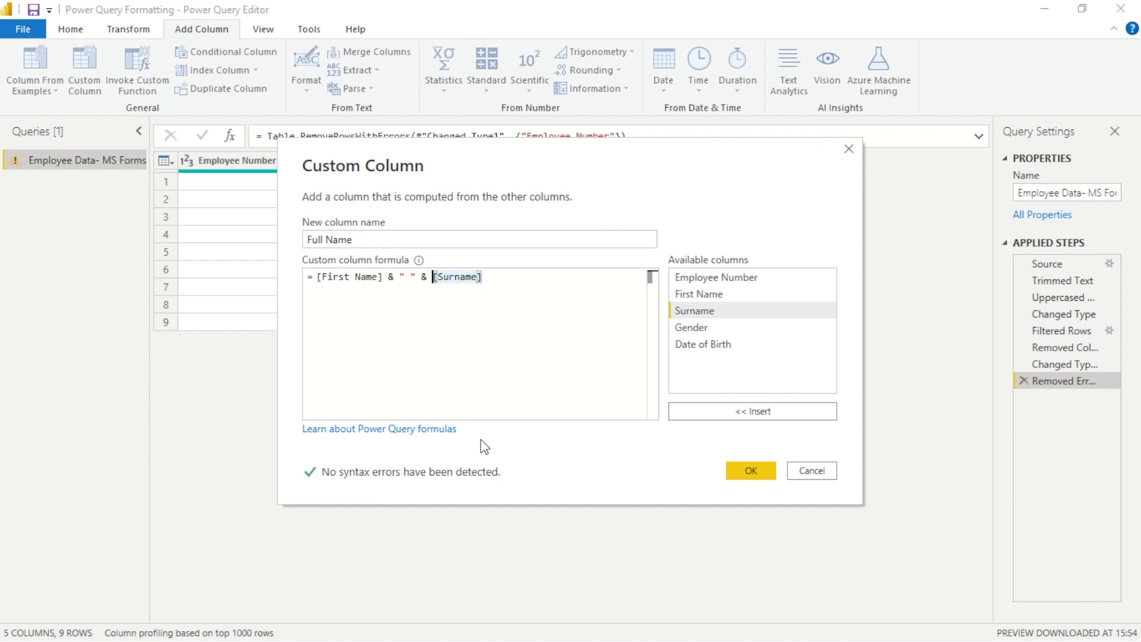
{"action": "key", "text": "BackSpace"}
{"action": "left_click", "coordinate": [388, 276]}
{"action": "left_click", "coordinate": [390, 277]}
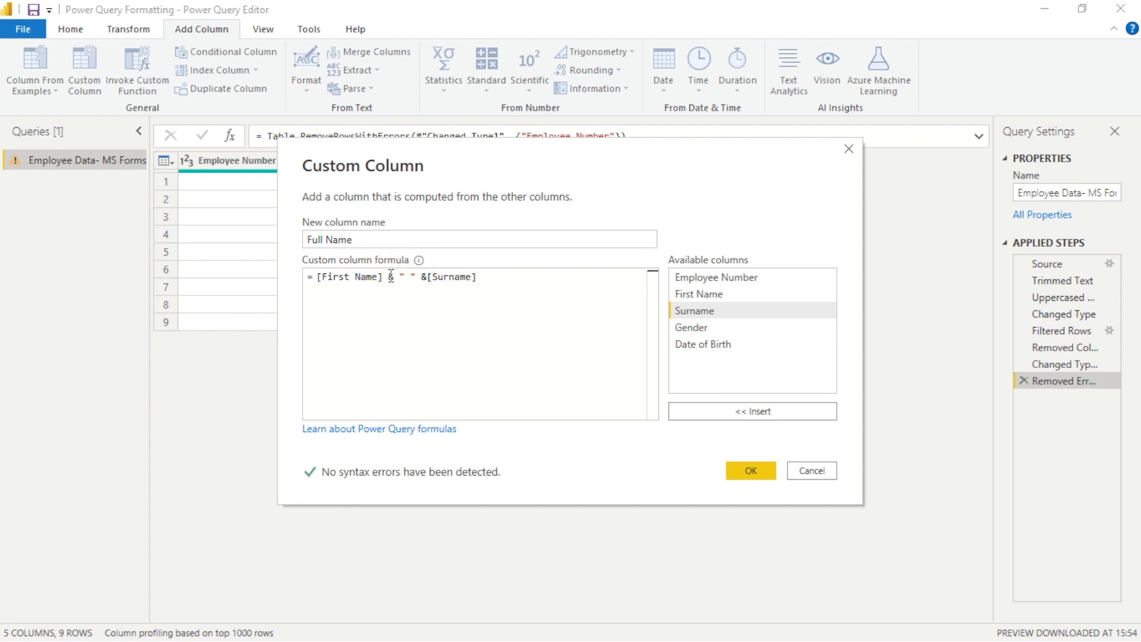
{"action": "key", "text": "BackSpace"}
{"action": "left_click", "coordinate": [429, 276]}
{"action": "left_click", "coordinate": [753, 474]}
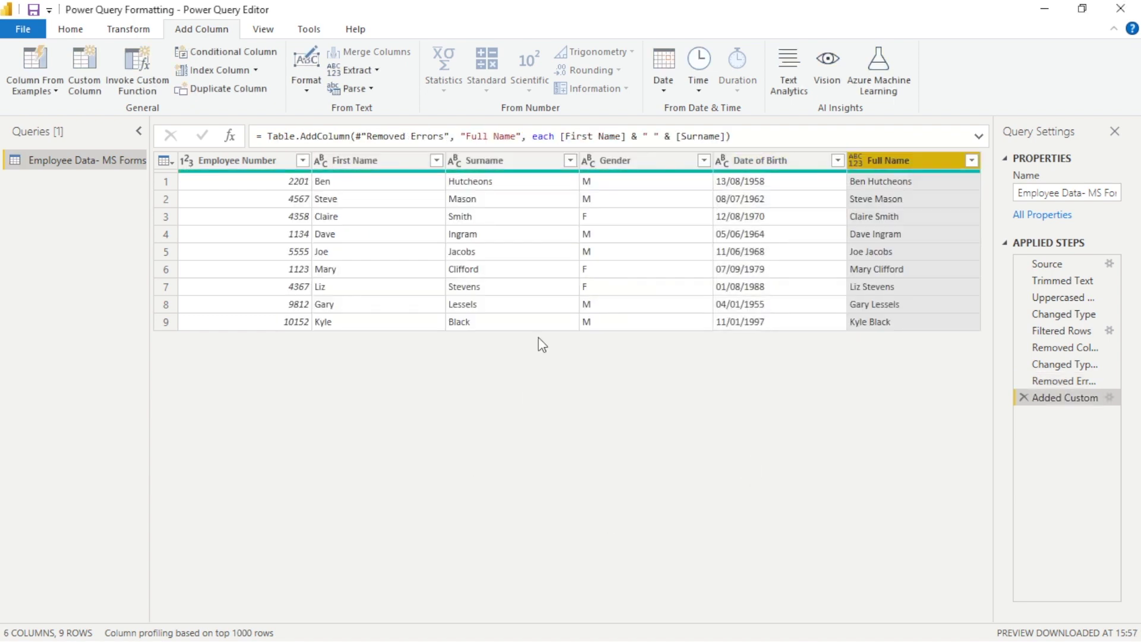
Set the Full Name column's data type to Text
{"action": "right_click", "coordinate": [888, 161]}
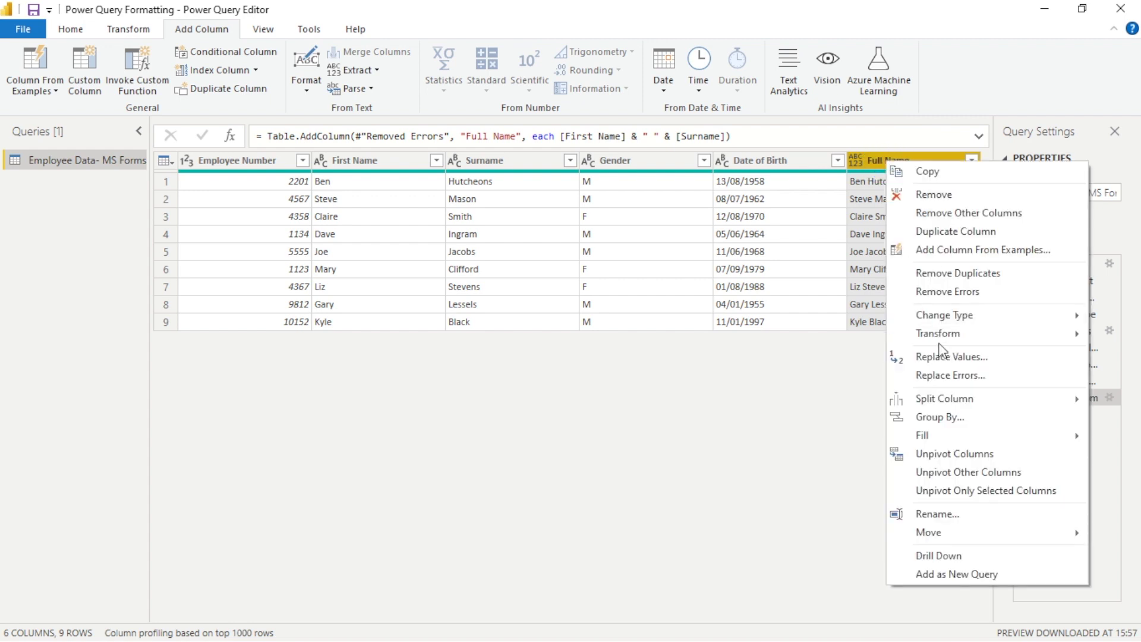
{"action": "mouse_move", "coordinate": [946, 319]}
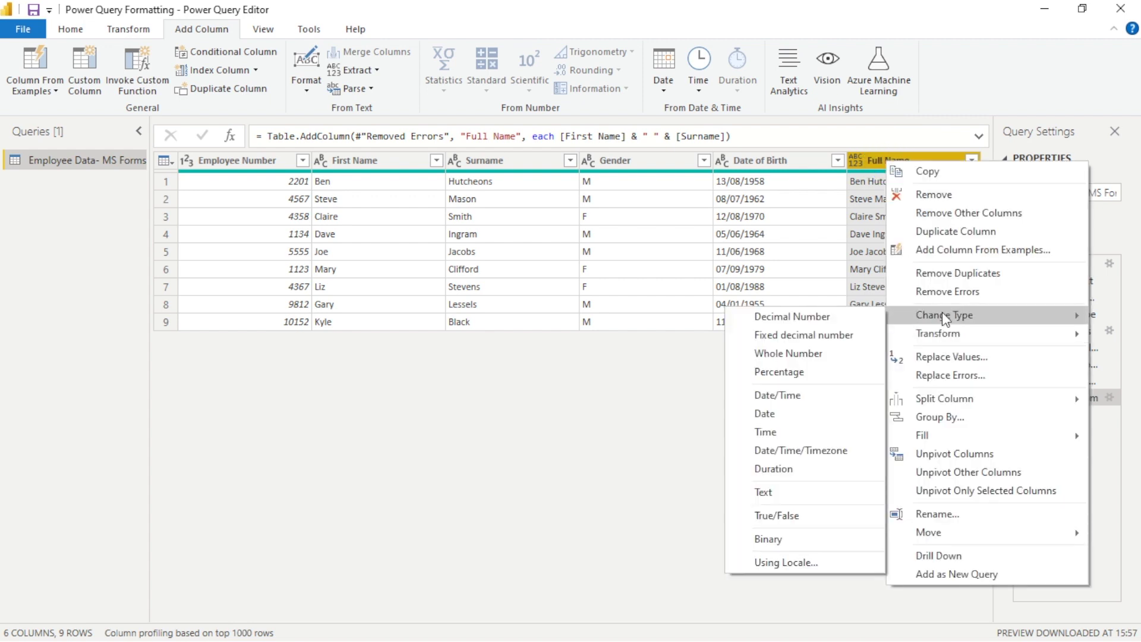
{"action": "left_click", "coordinate": [785, 489]}
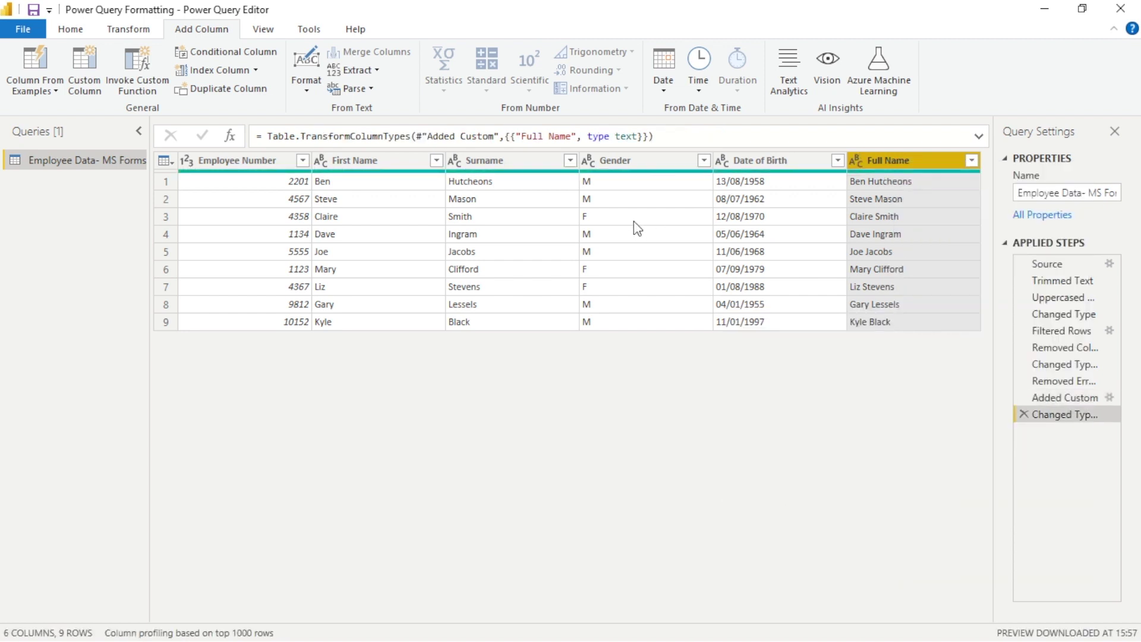
Remove the First Name and Surname columns
{"action": "left_click", "coordinate": [391, 165]}
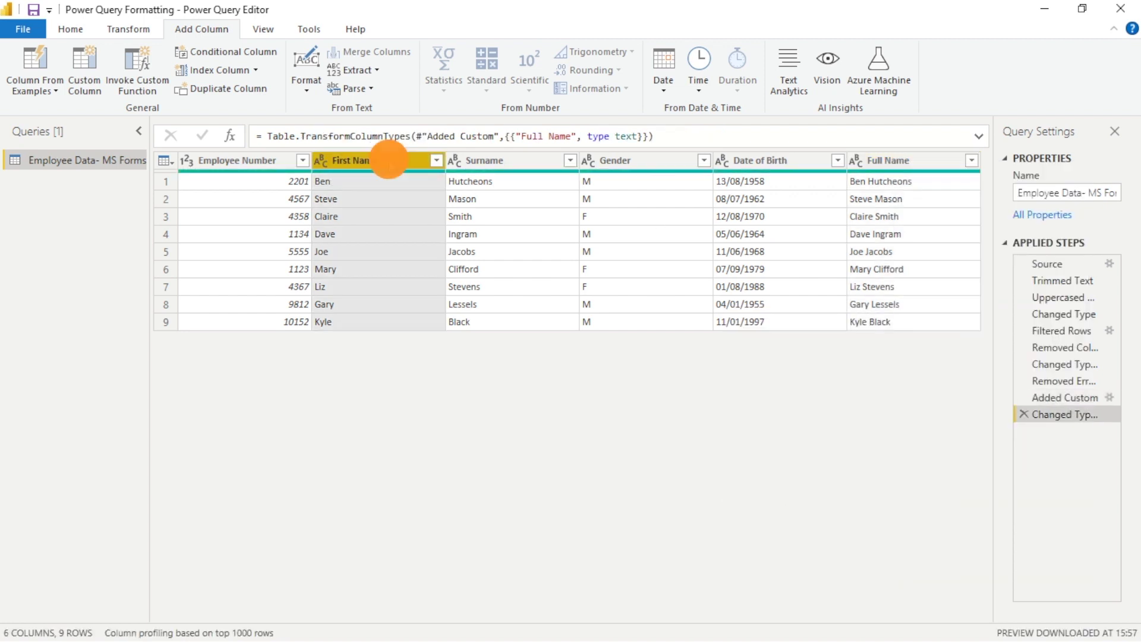
{"action": "left_click", "coordinate": [485, 162], "text": "ctrl"}
{"action": "right_click", "coordinate": [486, 162]}
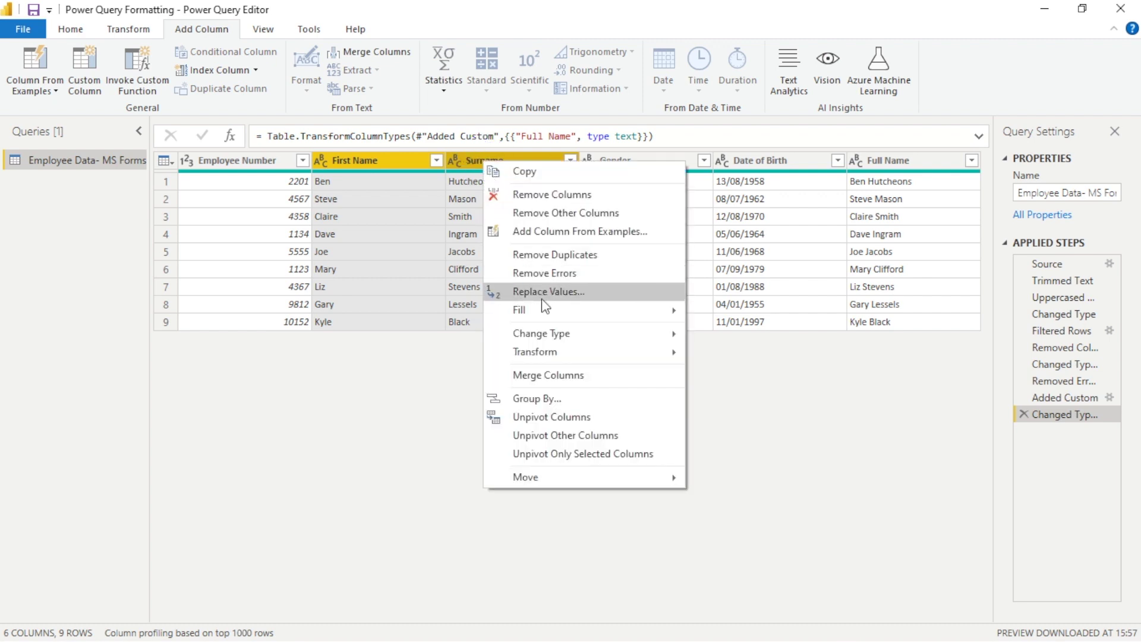
{"action": "left_click", "coordinate": [546, 193]}
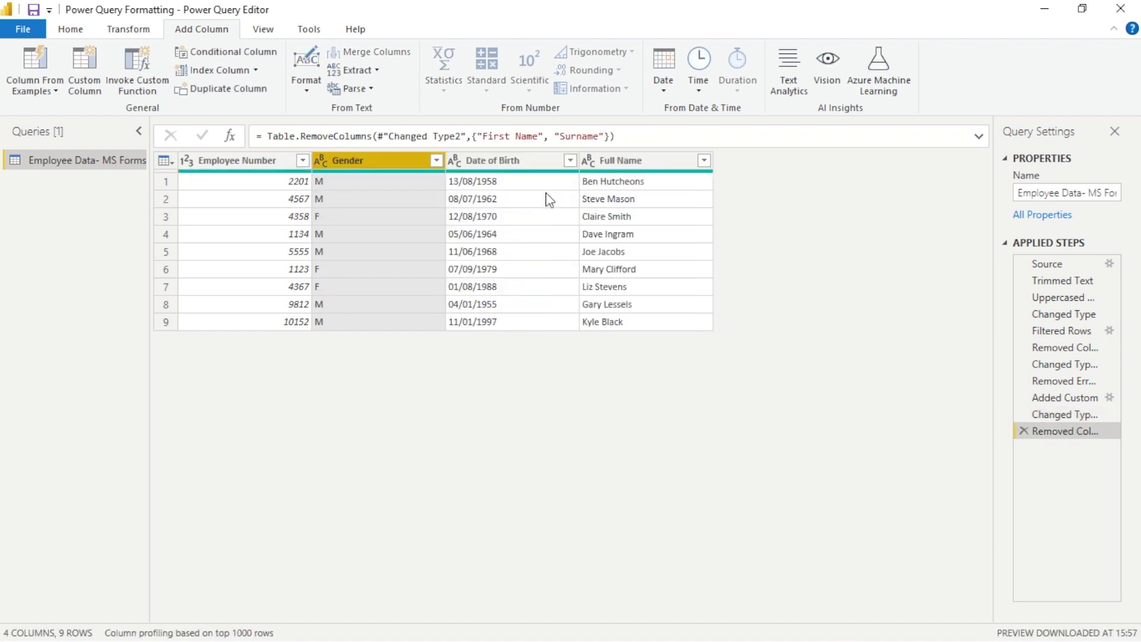
Move Full Name so it sits right after Employee Number
{"action": "left_click", "coordinate": [632, 161]}
{"action": "left_click_drag", "start_coordinate": [632, 161], "coordinate": [337, 161]}
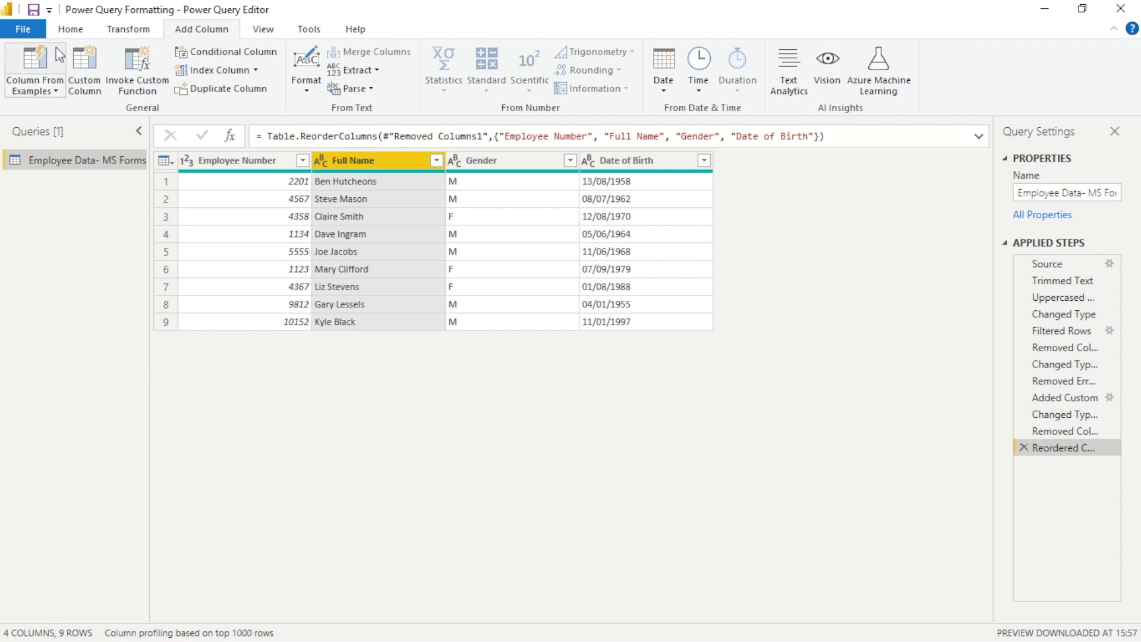
{"action": "left_click", "coordinate": [88, 31]}
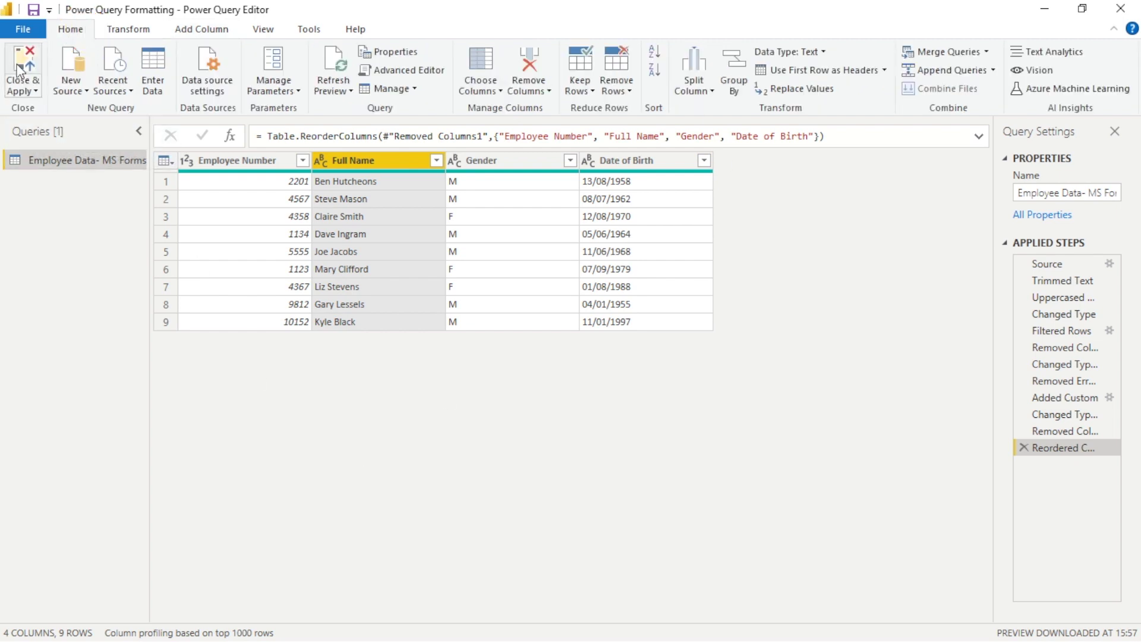
Close & Apply the query, then add a Table visual sized near the page's top-left
{"action": "left_click", "coordinate": [21, 69]}
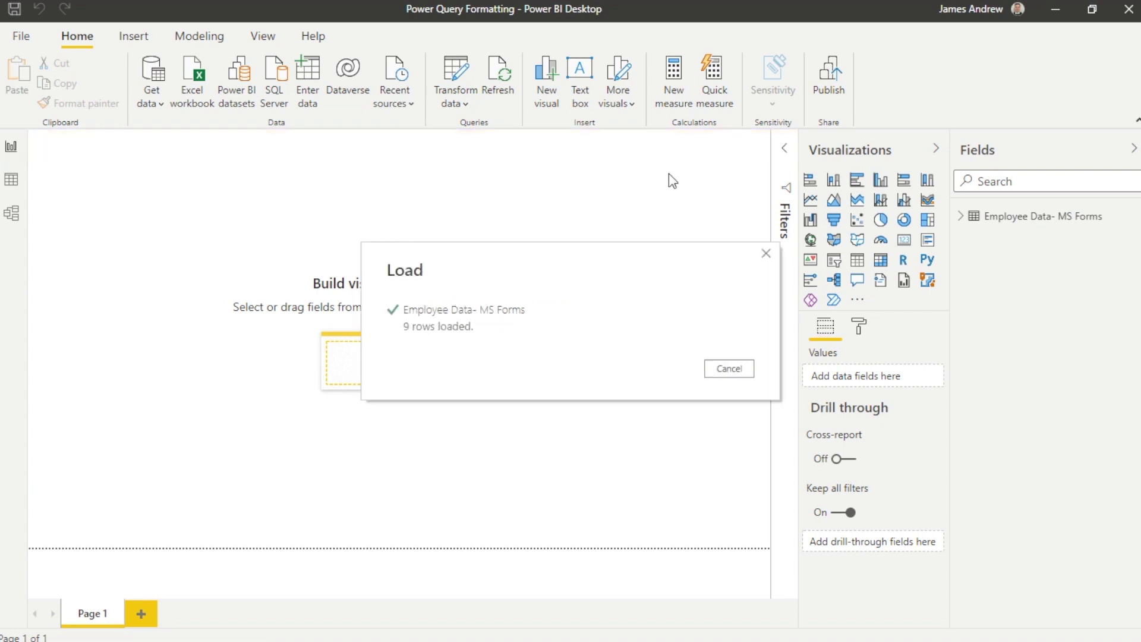
{"action": "left_click", "coordinate": [858, 261]}
{"action": "left_click_drag", "start_coordinate": [102, 204], "coordinate": [242, 293]}
{"action": "mouse_move", "coordinate": [303, 345]}
{"action": "left_mouse_down"}
{"action": "mouse_move", "coordinate": [474, 382]}
{"action": "mouse_move", "coordinate": [598, 426]}
{"action": "left_mouse_up"}
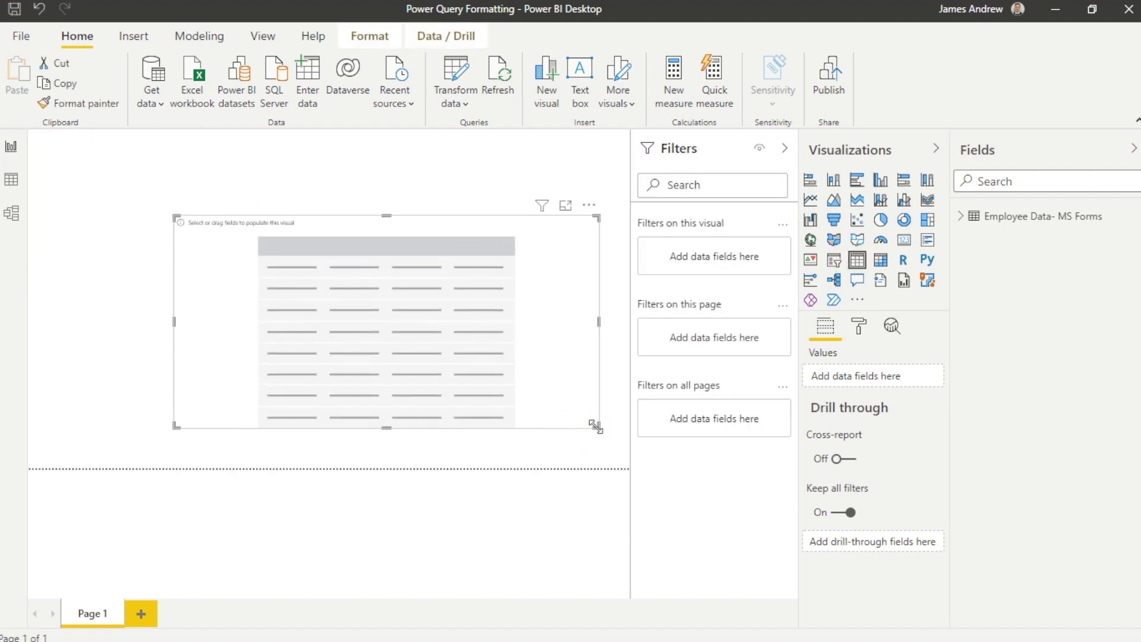
{"action": "left_click", "coordinate": [470, 349]}
{"action": "left_click_drag", "start_coordinate": [469, 348], "coordinate": [381, 315]}
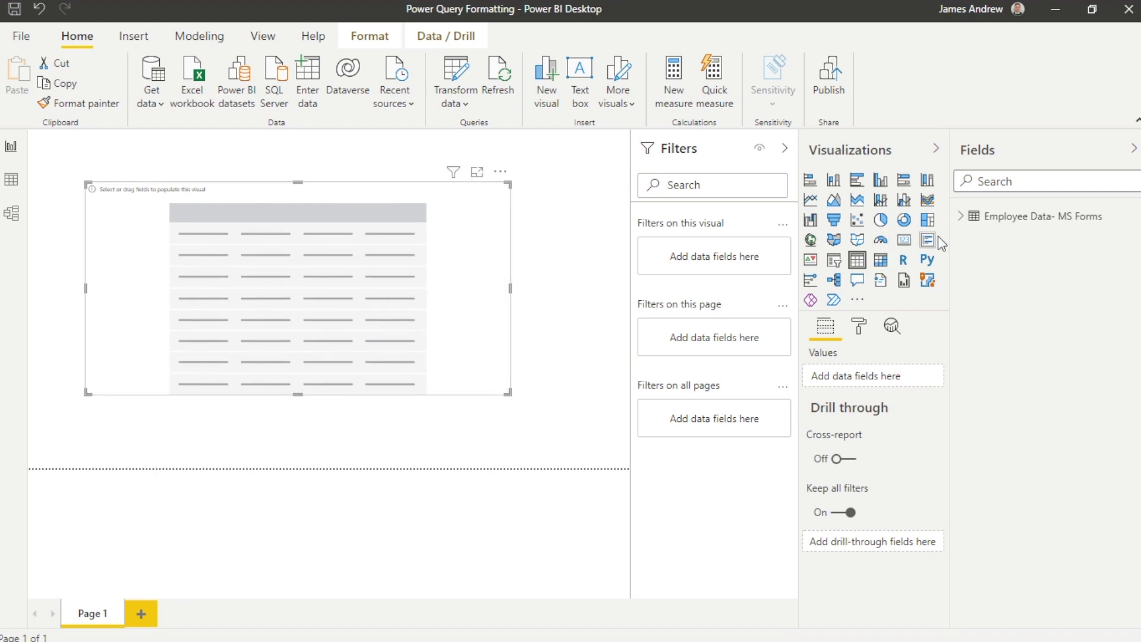
Add Employee Number, Full Name, Gender and Date of Birth to the table
{"action": "left_click", "coordinate": [966, 221]}
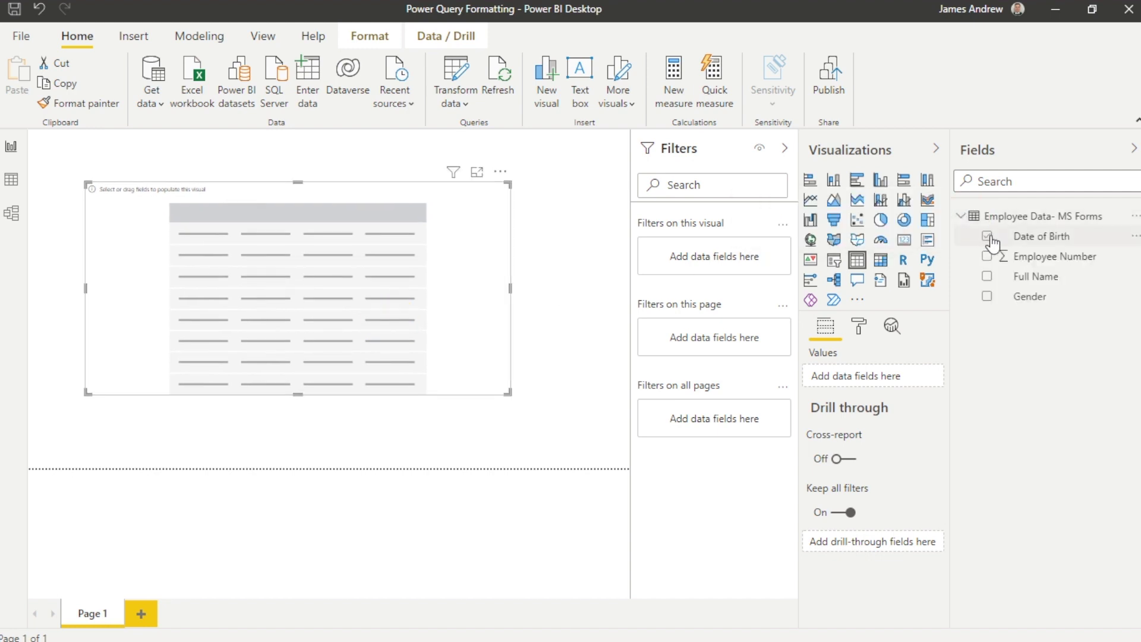
{"action": "left_click", "coordinate": [988, 257]}
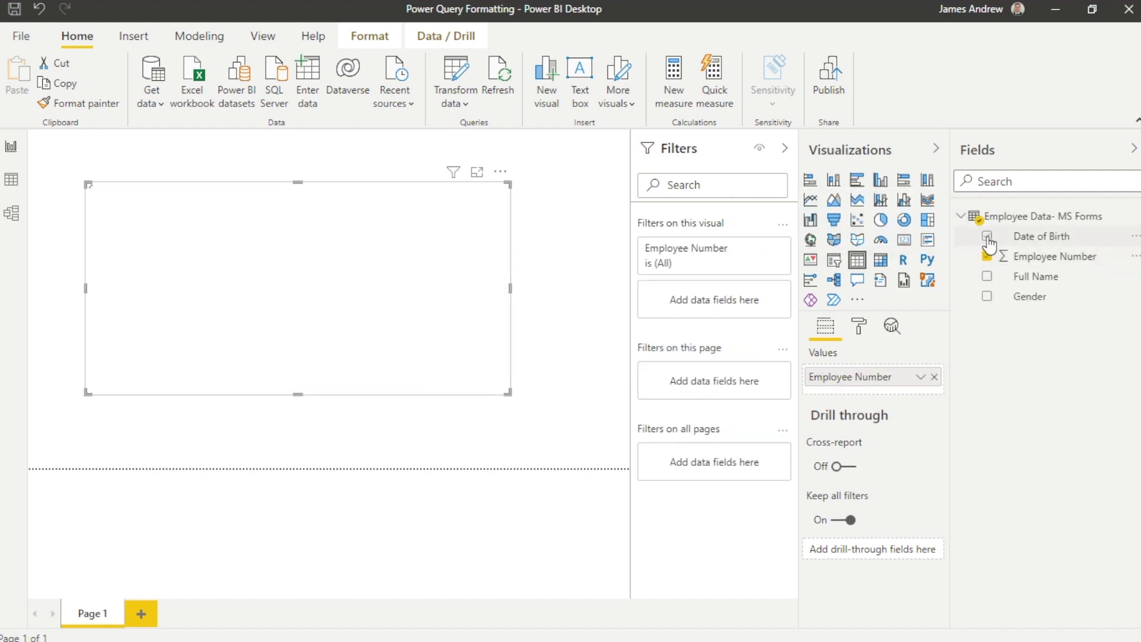
{"action": "left_click", "coordinate": [988, 277]}
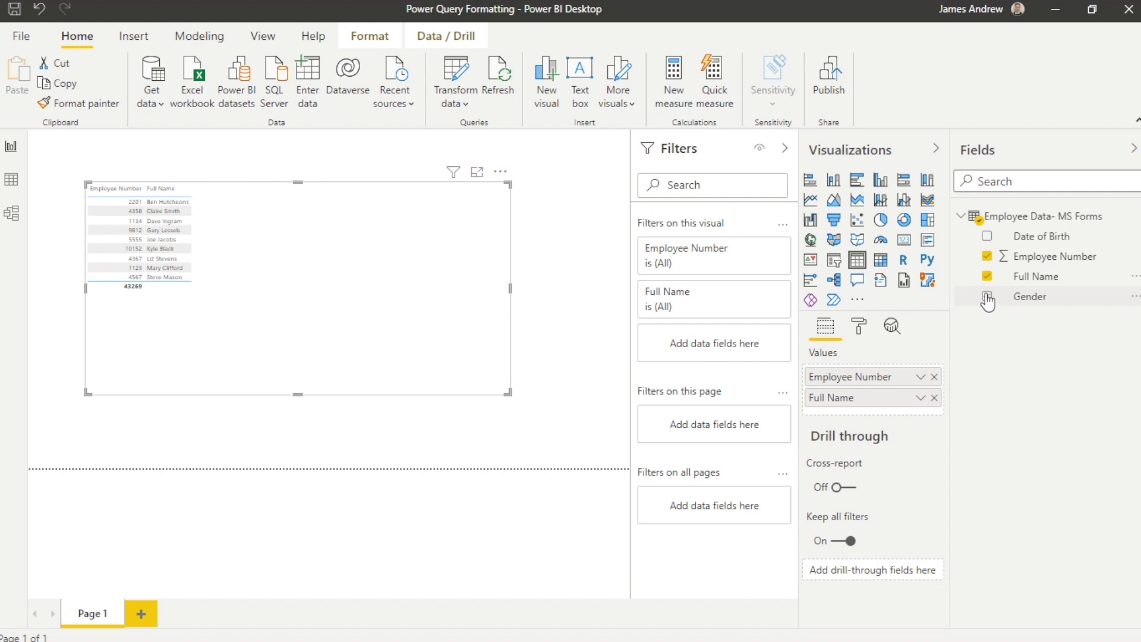
{"action": "left_click", "coordinate": [988, 298]}
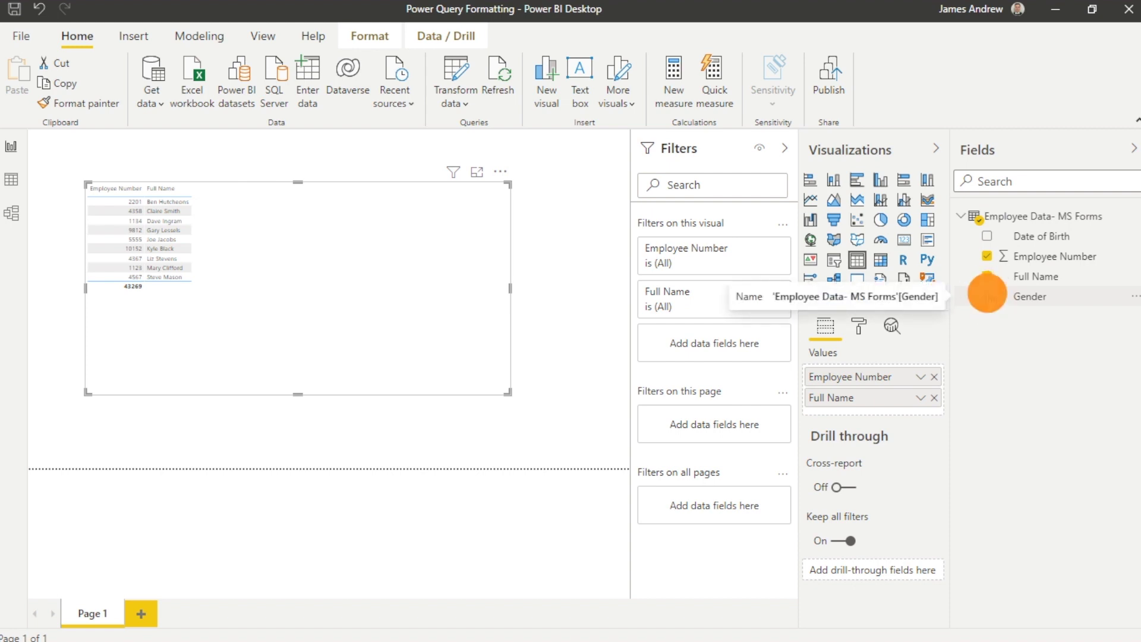
{"action": "left_click", "coordinate": [988, 237]}
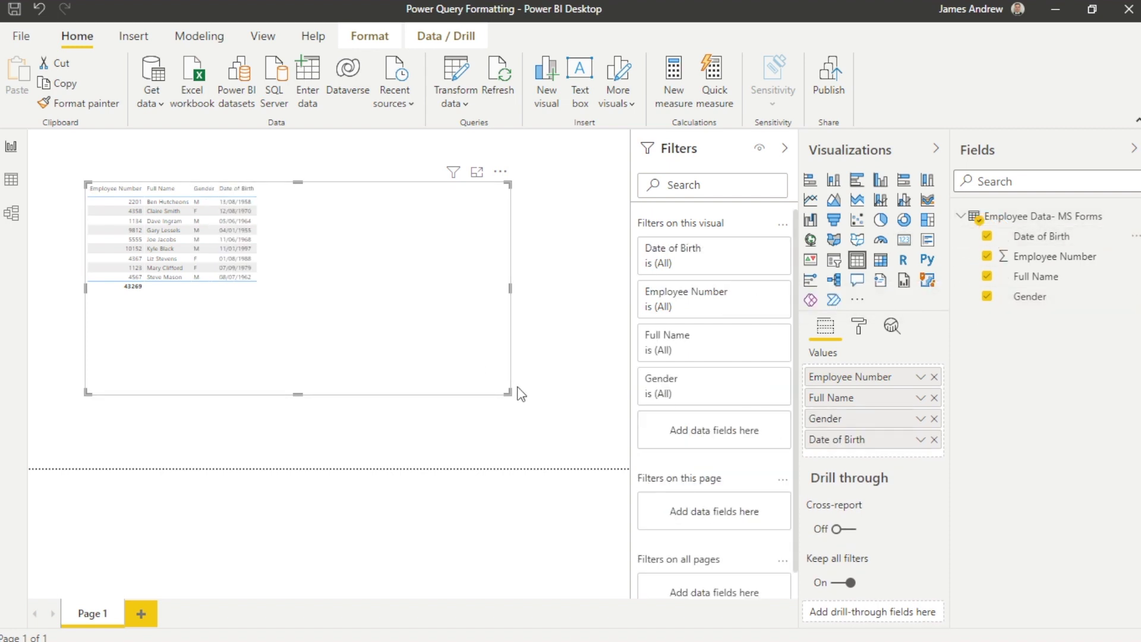